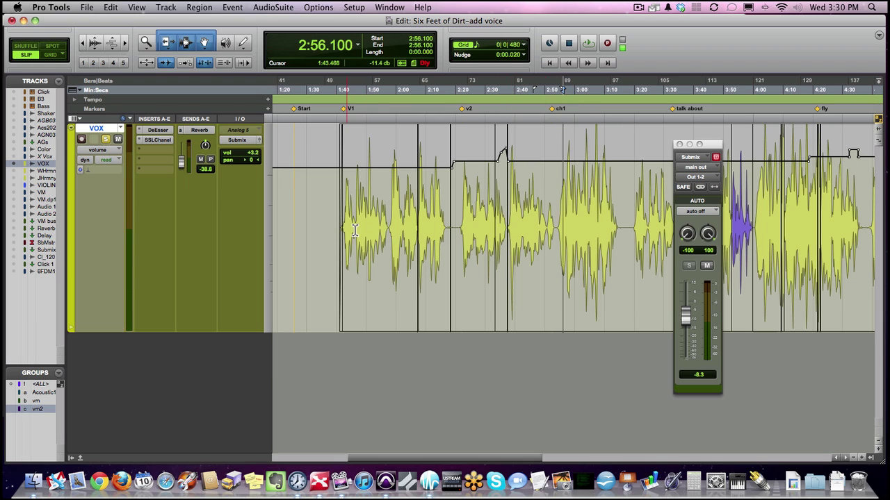
# - Select the first verse of the VOX track, from about 1:41.4 to 2:18.8
pyautogui.moveTo(339, 228); pyautogui.dragTo(490, 231)
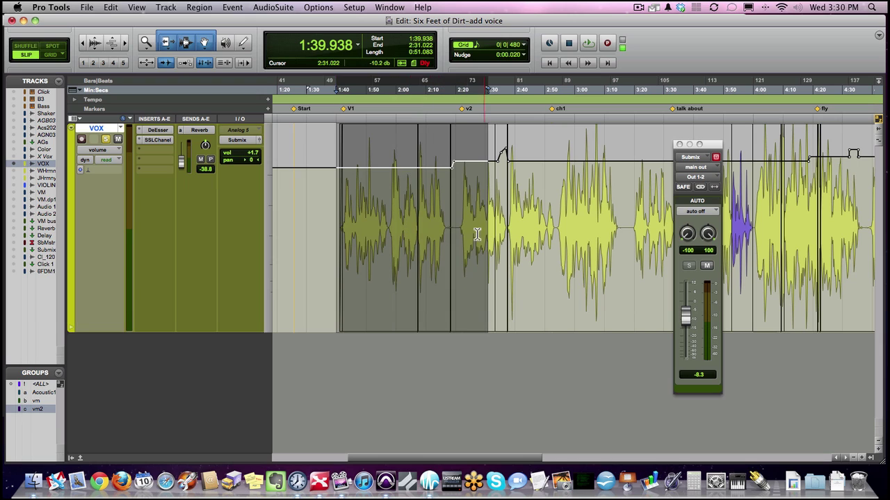
pyautogui.click(380, 221)
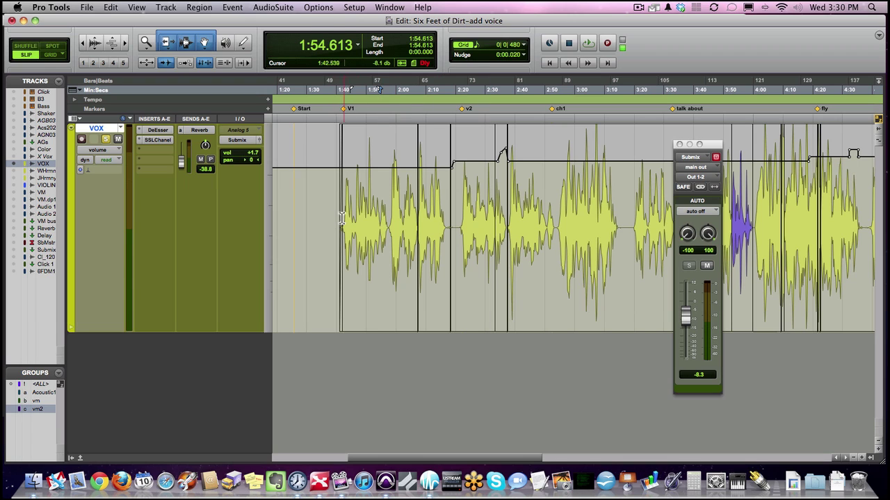
pyautogui.moveTo(340, 221); pyautogui.dragTo(452, 221)
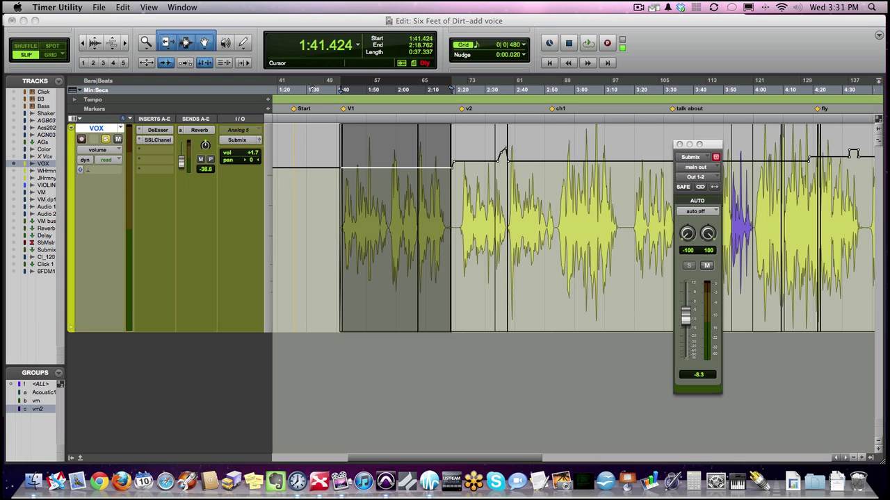
pyautogui.click(690, 27)
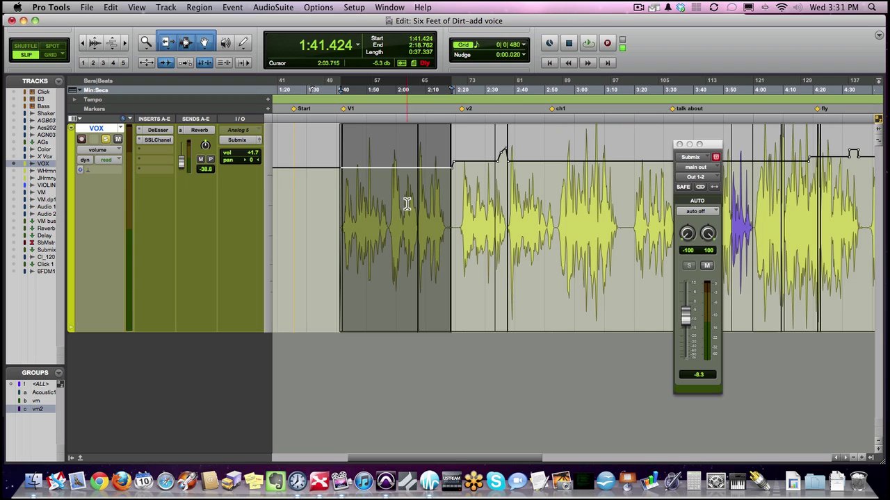
# - Place the cursor just before the first verse and raise the Submix fader to -7.7 dB
pyautogui.click(330, 216)
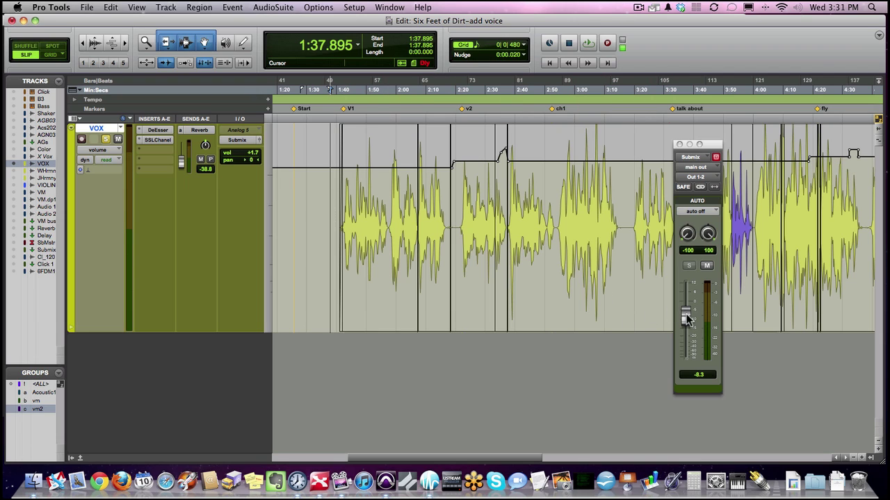
pyautogui.moveTo(686, 319); pyautogui.dragTo(688, 320)
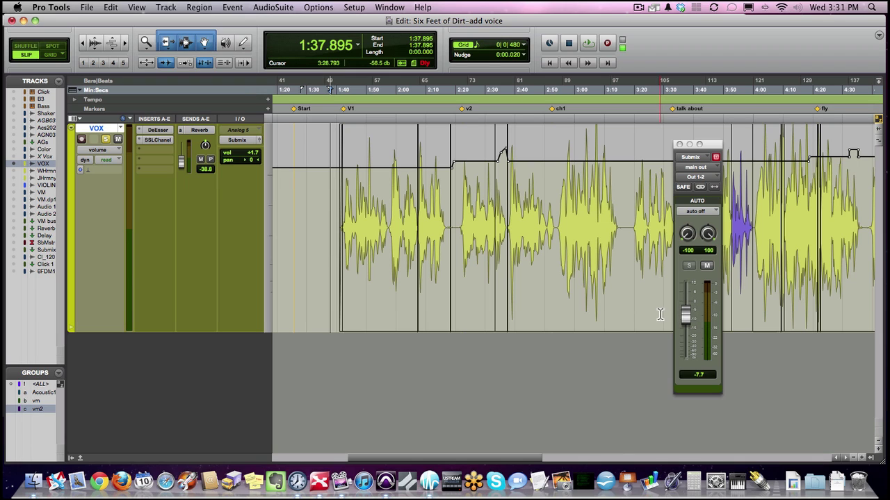
# - Set the VOX track's automation mode to touch
pyautogui.click(297, 208)
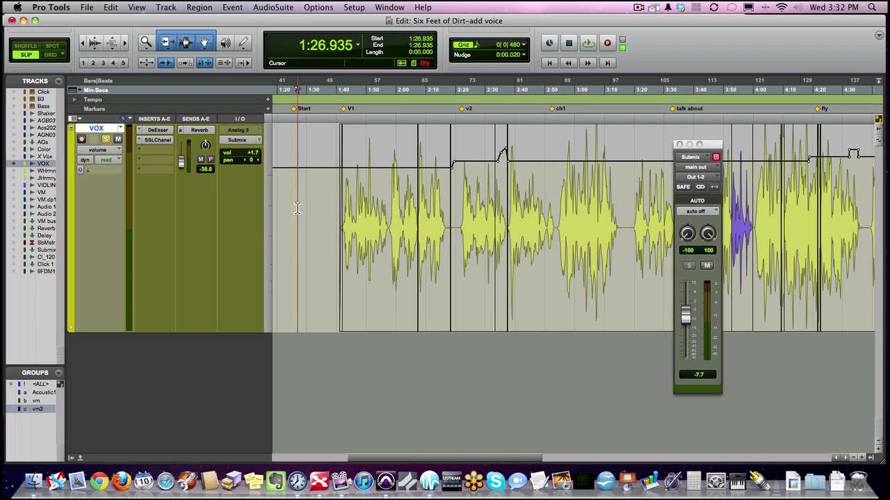
pyautogui.press('super+bracketright')
pyautogui.click(105, 159)
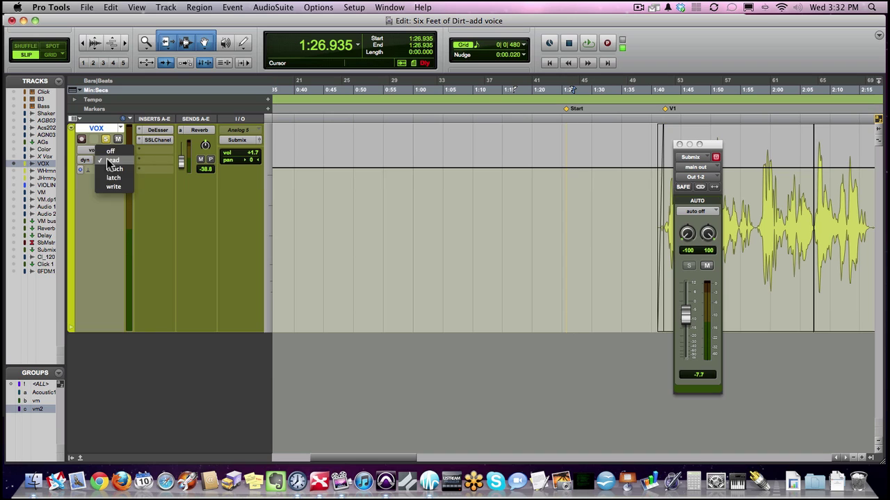
pyautogui.click(112, 169)
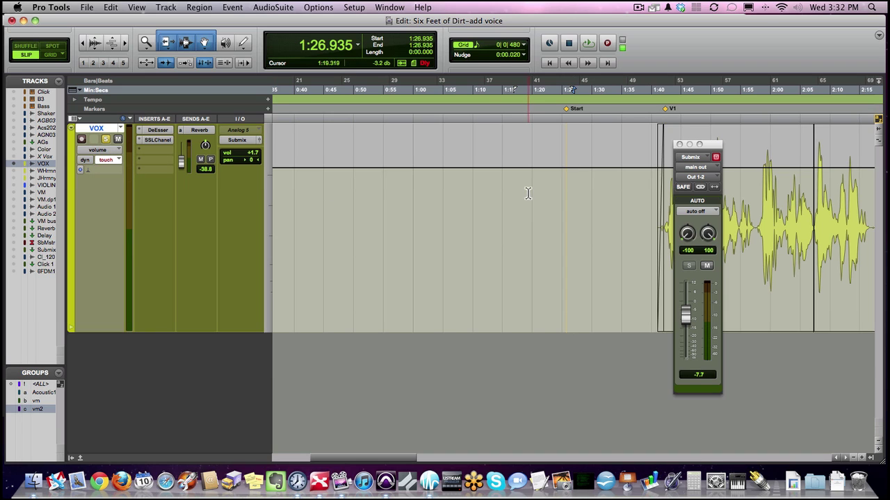
# - Play from about 1:01.5, open the VOX output fader, and ride it up and down to record volume automation in the empty section
pyautogui.click(421, 189)
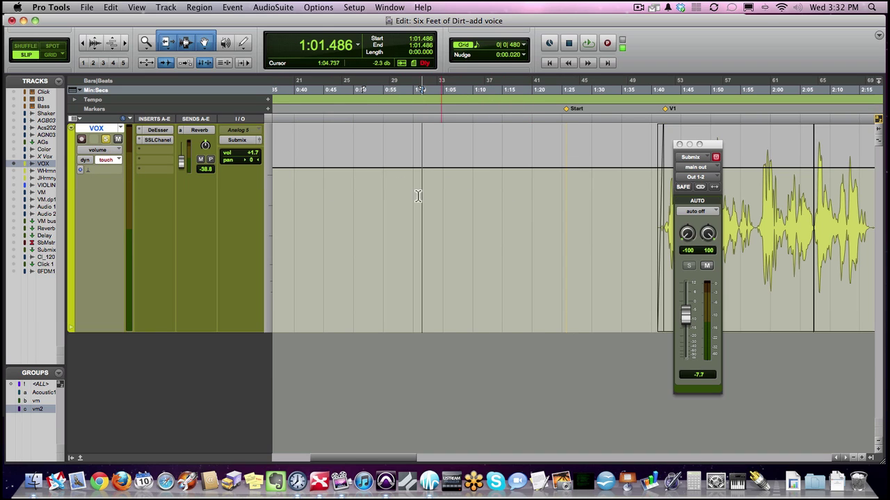
pyautogui.press('space')
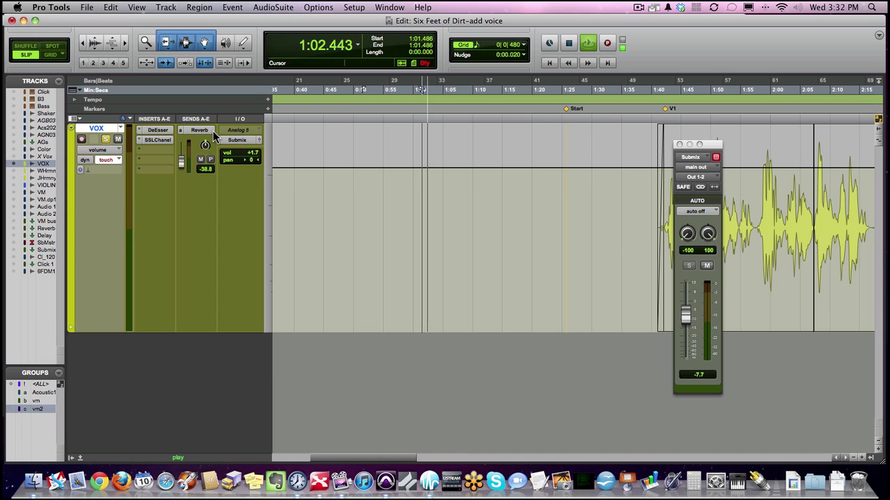
pyautogui.click(224, 140)
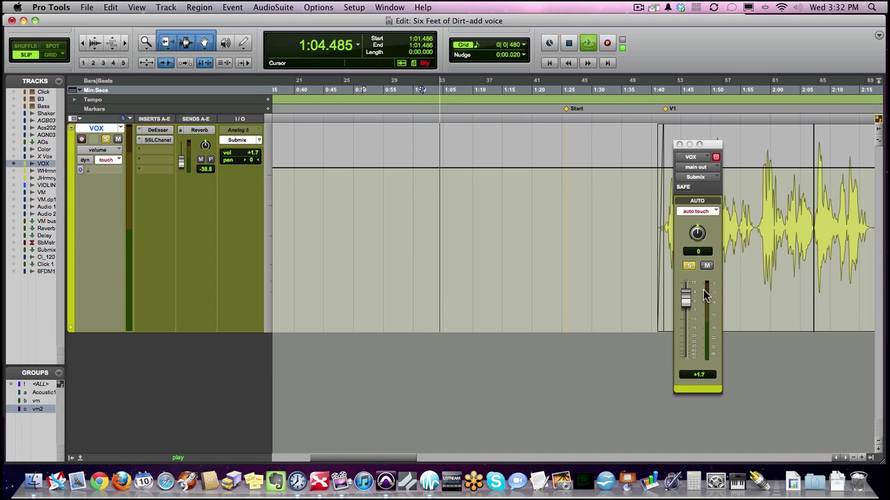
pyautogui.moveTo(692, 296)
pyautogui.mouseDown()
pyautogui.moveTo(692, 356)
pyautogui.moveTo(693, 254)
pyautogui.moveTo(691, 325)
pyautogui.moveTo(695, 308)
pyautogui.mouseUp()
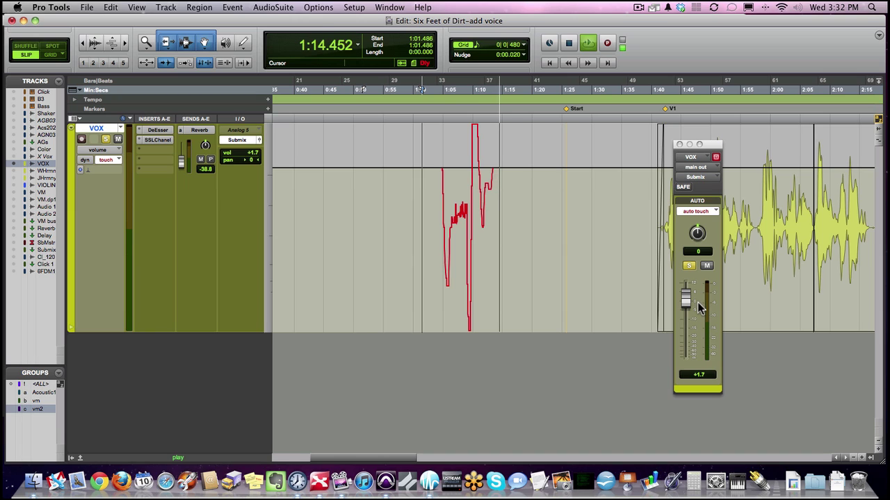
pyautogui.press('space')
# - Play back the recorded VOX volume moves from about 1:04.7 and watch the fader follow them
pyautogui.click(438, 192)
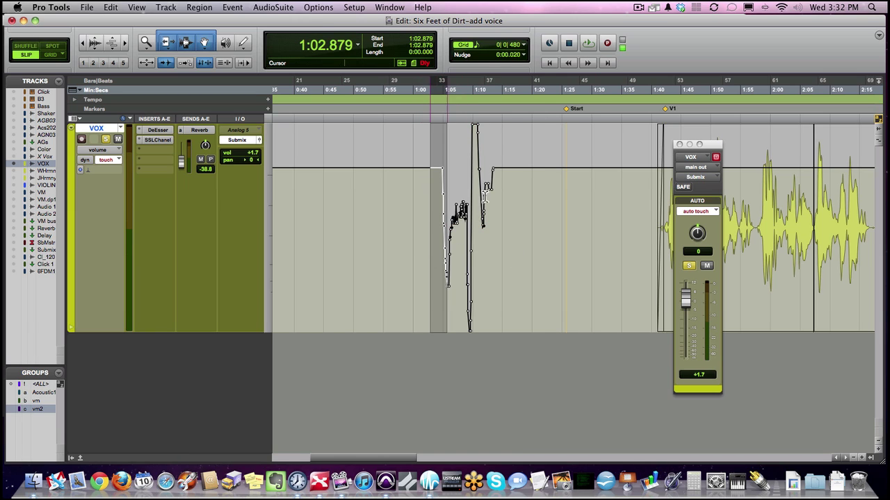
pyautogui.keyDown('shift'); pyautogui.click(544, 201); pyautogui.keyUp('shift')
pyautogui.click(439, 208)
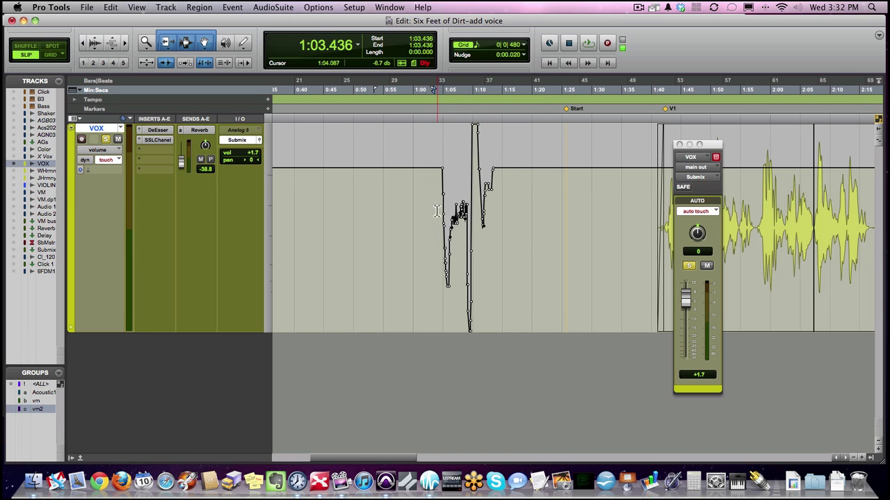
pyautogui.click(442, 207)
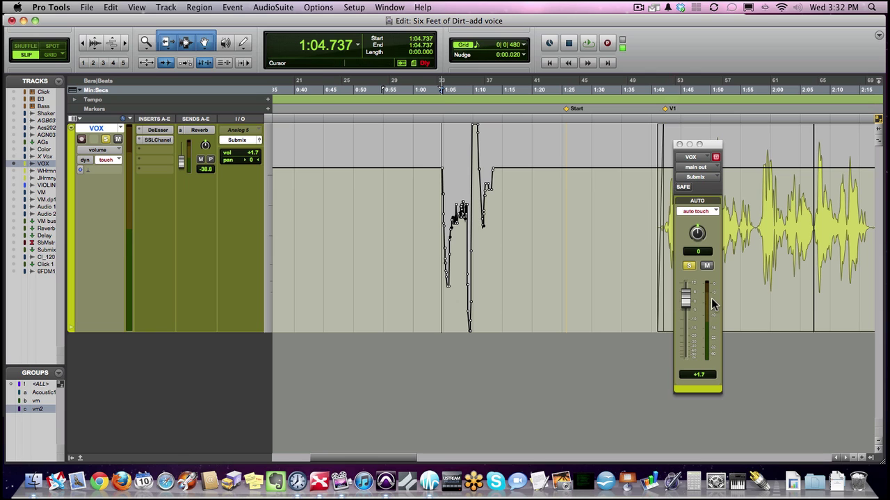
pyautogui.press('space')
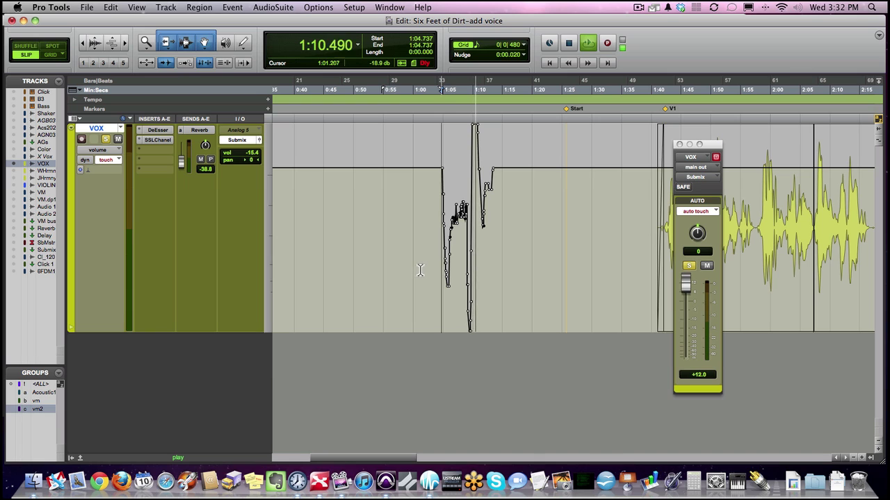
pyautogui.press('space')
# - Delete the recorded volume automation in the empty section before the first verse
pyautogui.moveTo(523, 230); pyautogui.dragTo(415, 224)
pyautogui.press('Delete')
pyautogui.press('super+bracketleft')
pyautogui.press('super+bracketleft')
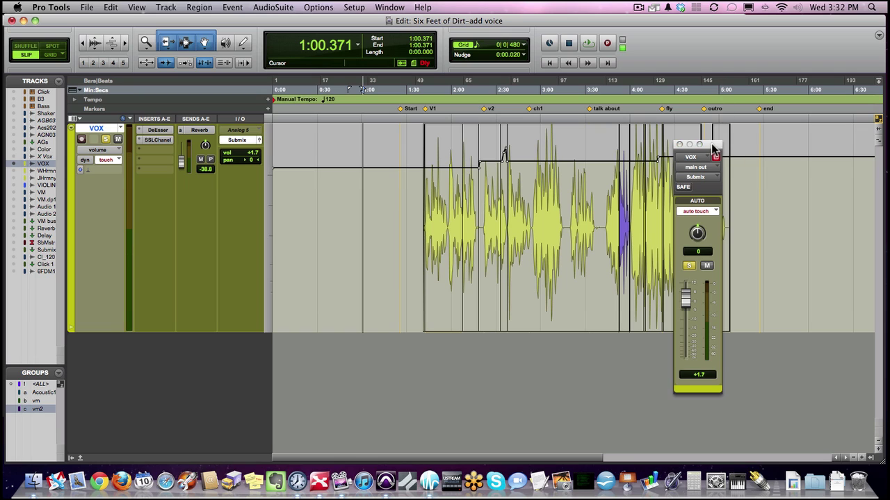
# - Move the VOX fader window off the waveform and examine the volume automation across the verses, the fly section and the two short boosts
pyautogui.moveTo(713, 145); pyautogui.dragTo(790, 148)
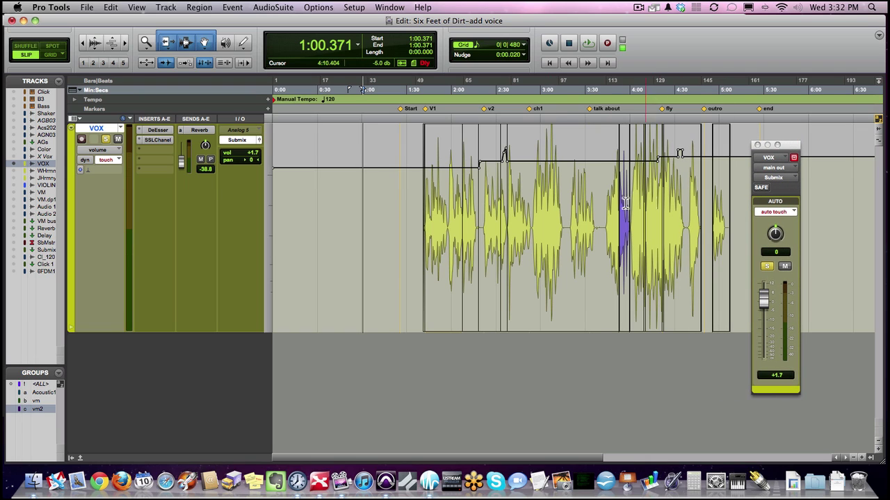
pyautogui.click(599, 201)
pyautogui.hscroll(2, 476, 189)
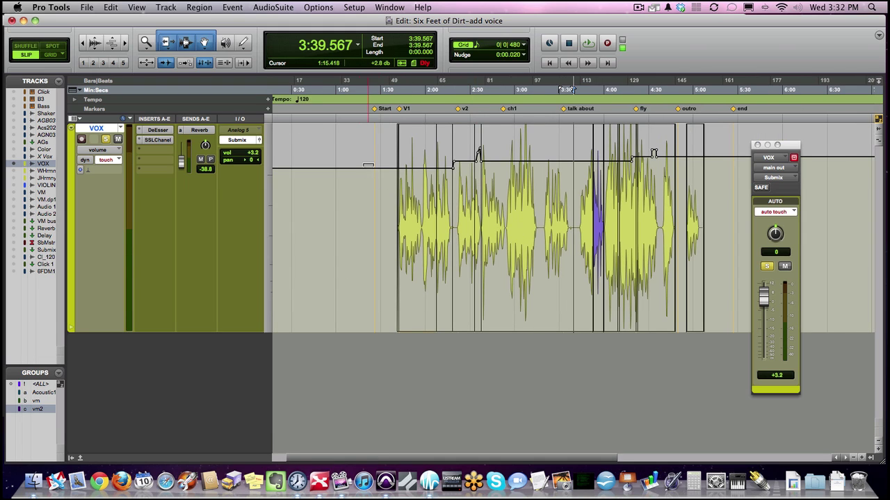
pyautogui.click(476, 179)
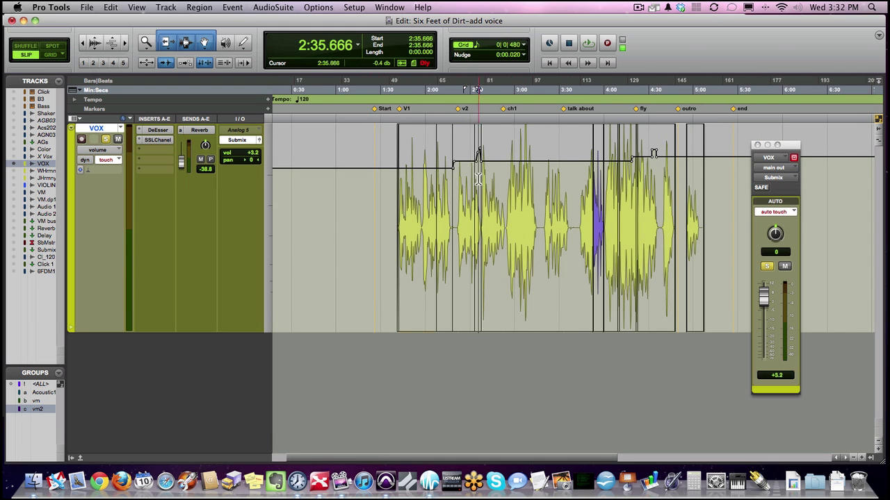
pyautogui.click(450, 181)
pyautogui.moveTo(401, 193)
pyautogui.mouseDown()
pyautogui.moveTo(450, 203)
pyautogui.moveTo(455, 217)
pyautogui.moveTo(674, 217)
pyautogui.moveTo(629, 217)
pyautogui.mouseUp()
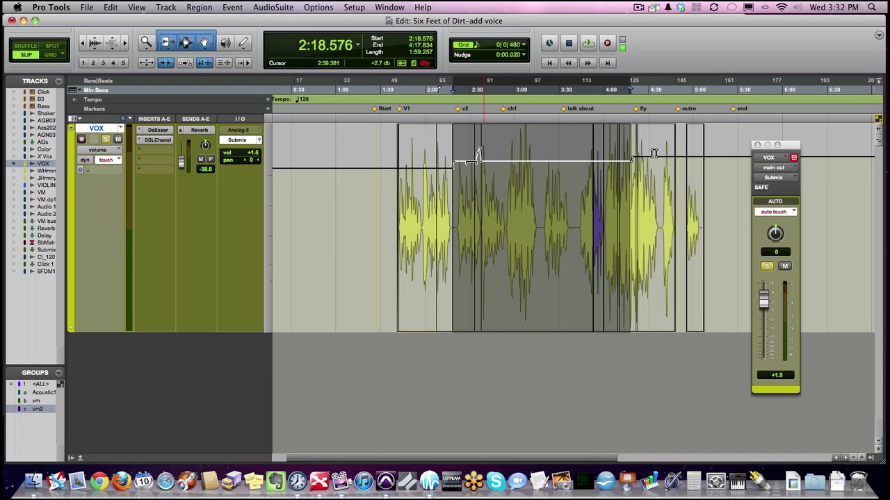
pyautogui.click(626, 186)
pyautogui.moveTo(628, 186); pyautogui.dragTo(714, 186)
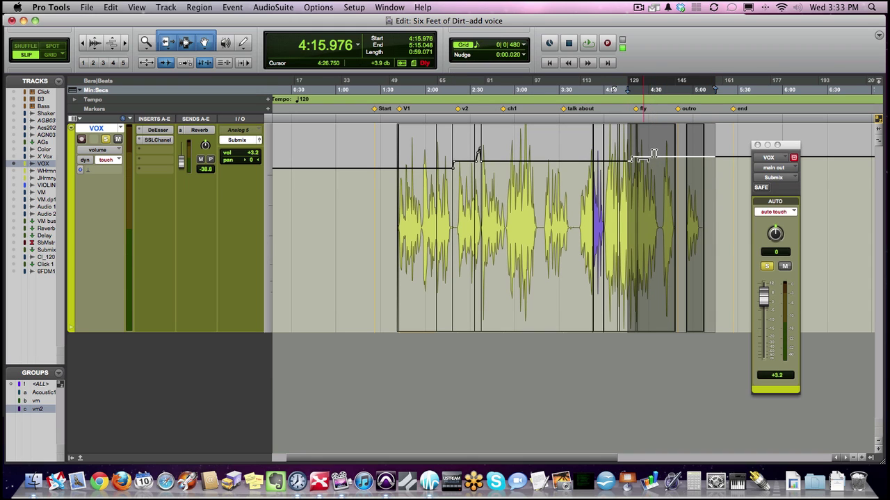
pyautogui.click(481, 183)
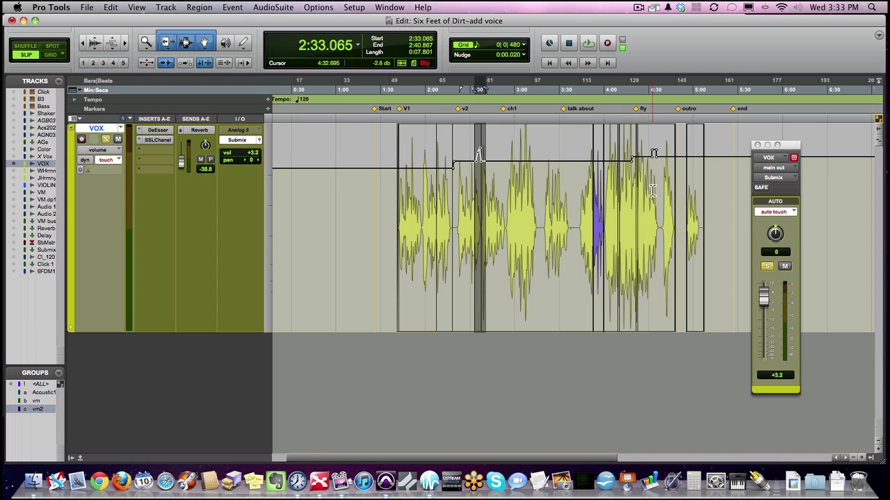
pyautogui.moveTo(650, 190); pyautogui.dragTo(658, 190)
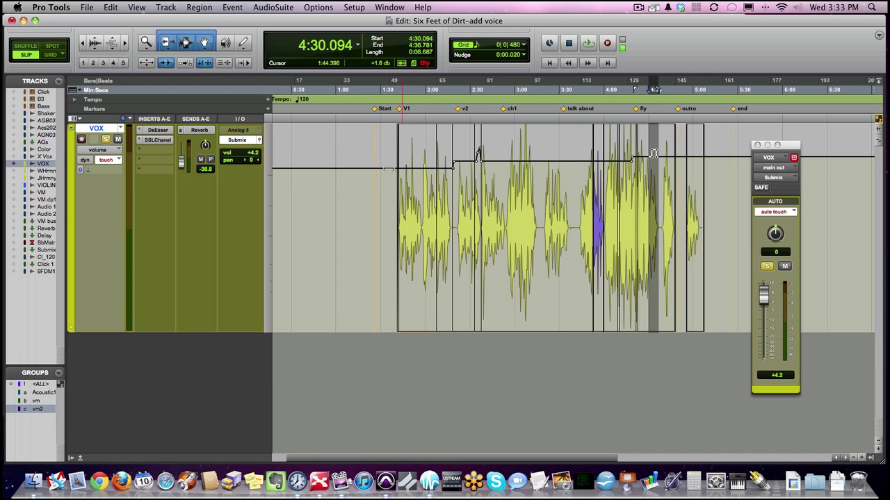
# - Try to raise the VOX volume line with manual breakpoints near the Start marker, and clear the test points
pyautogui.press('super')
pyautogui.keyDown('super'); pyautogui.click(373, 169); pyautogui.keyUp('super')
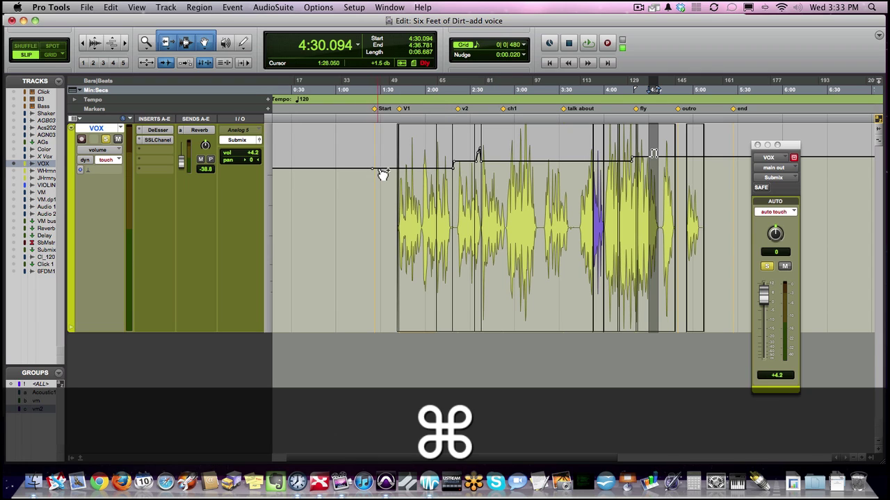
pyautogui.moveTo(381, 169); pyautogui.dragTo(381, 155)
pyautogui.press('super+z')
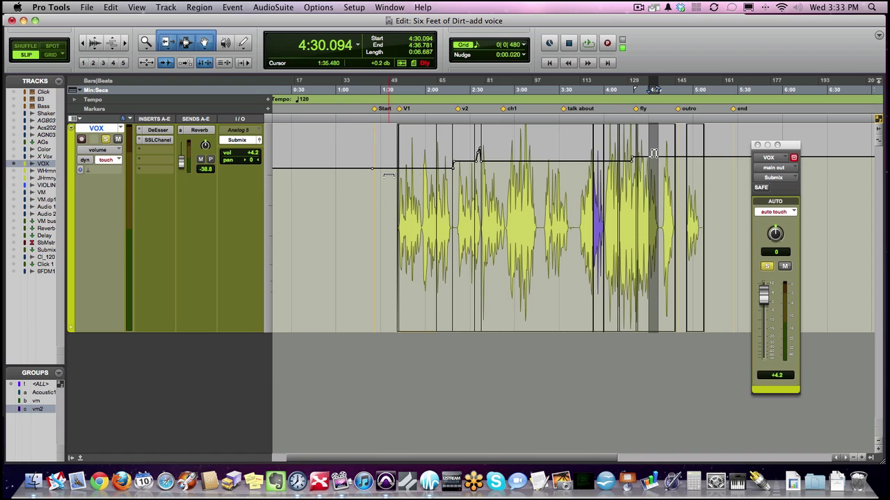
pyautogui.click(366, 184)
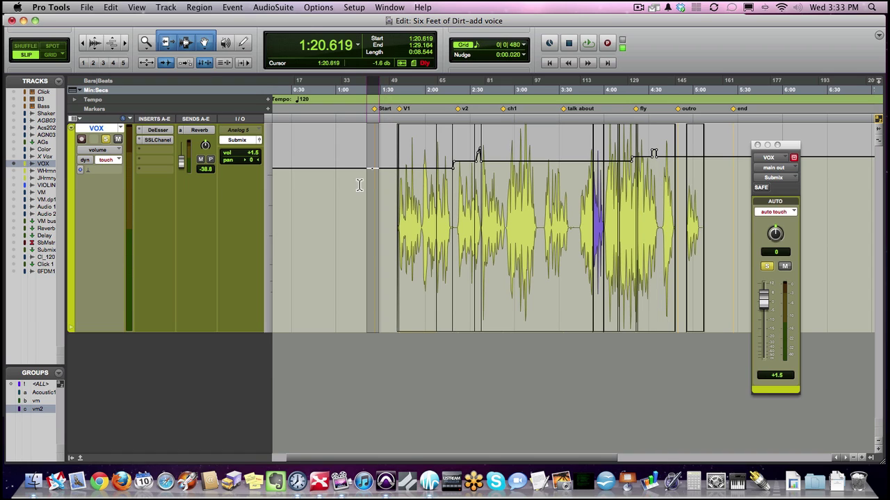
pyautogui.click(358, 185)
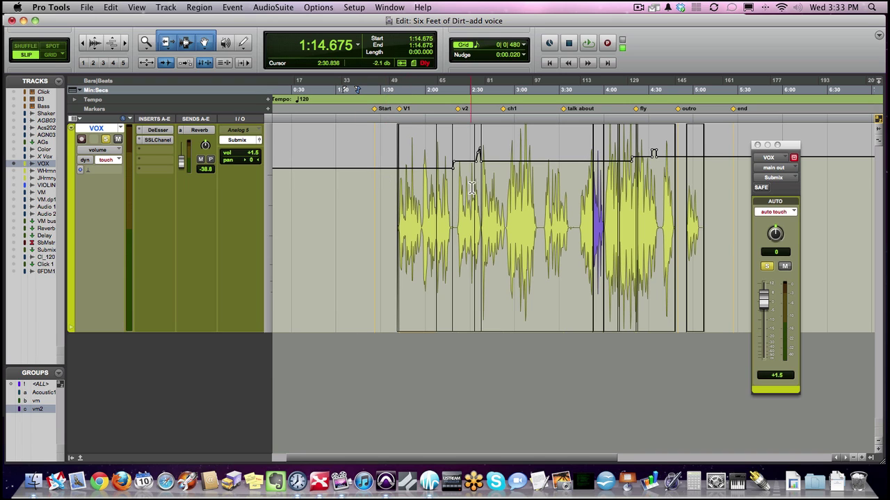
# - Move the VOX fader window ahead of the first verse and place the cursor at about 1:40.4
pyautogui.moveTo(781, 146); pyautogui.dragTo(337, 134)
pyautogui.click(401, 209)
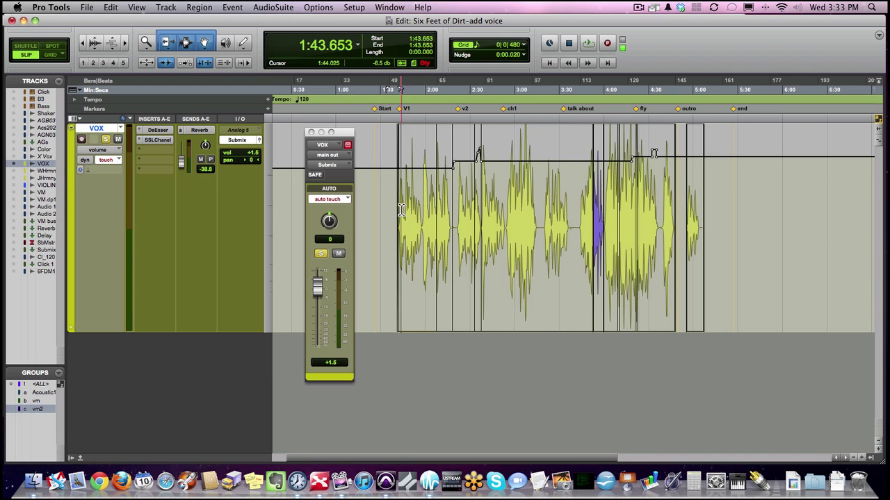
pyautogui.press('super+bracketright')
pyautogui.press('super+bracketright')
pyautogui.press('super+bracketright')
pyautogui.press('super+bracketright')
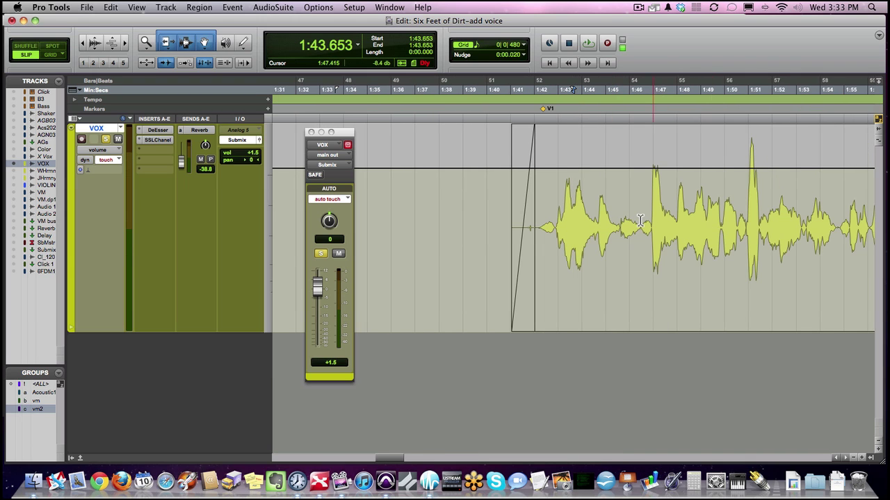
pyautogui.hscroll(2, 626, 221)
pyautogui.hscroll(-2, 556, 221)
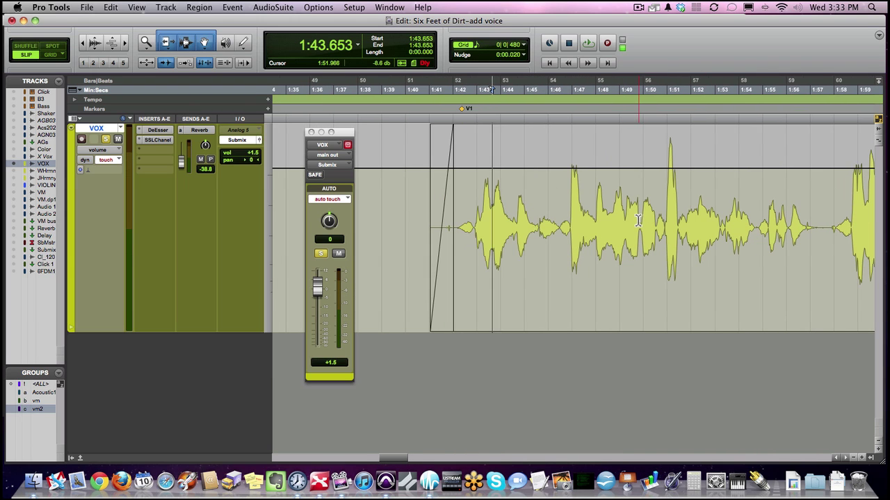
pyautogui.click(457, 221)
pyautogui.click(415, 220)
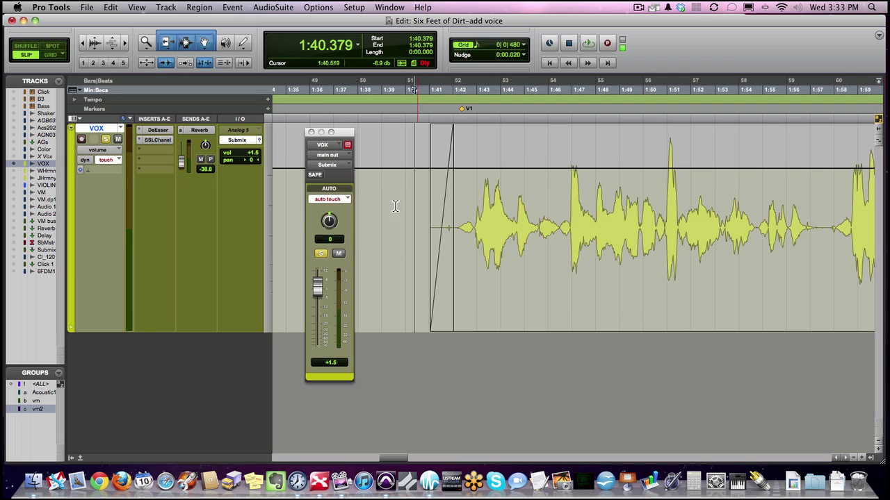
# - Set the VOX automation mode to write and place the cursor at about 1:40.7, just before the first vocal region
pyautogui.click(346, 199)
pyautogui.click(329, 215)
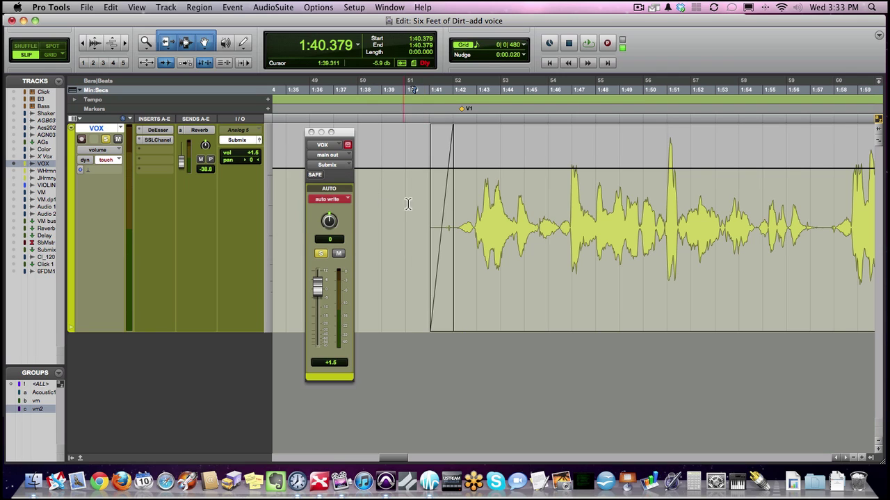
pyautogui.click(422, 193)
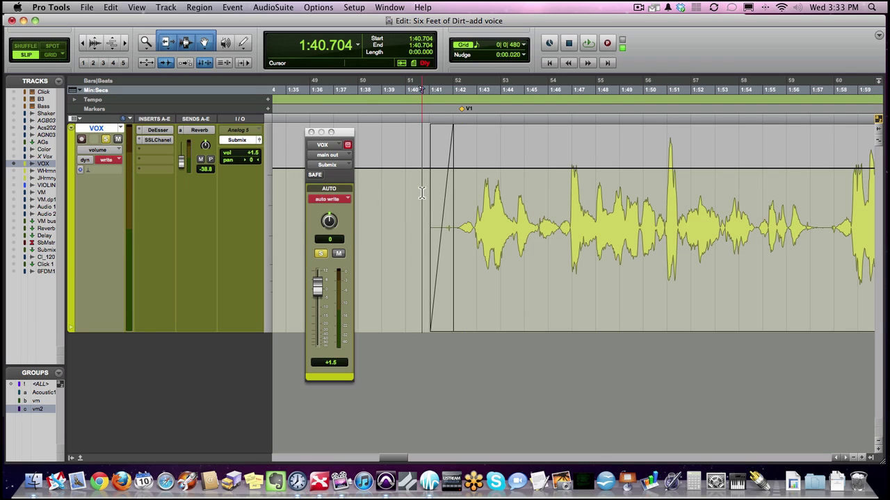
# - Keep the VOX automation in write mode and record a short volume pass from about 1:42.9 with the fader held still
pyautogui.click(331, 201)
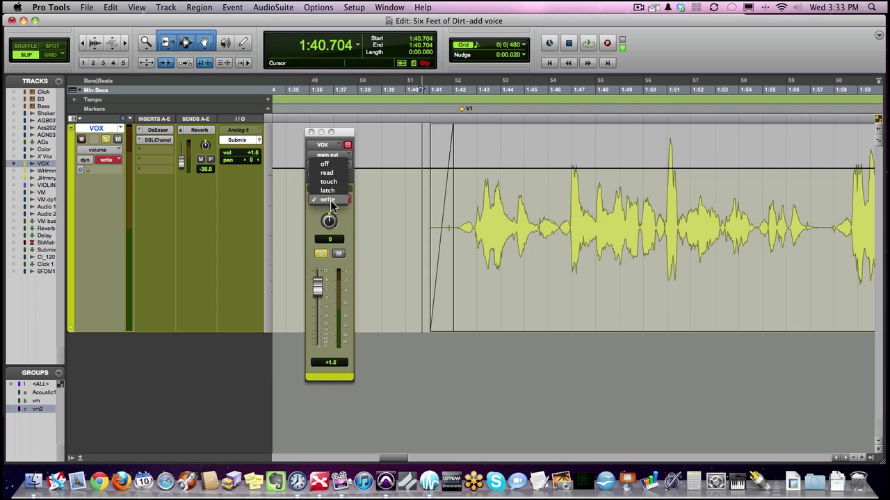
pyautogui.click(332, 203)
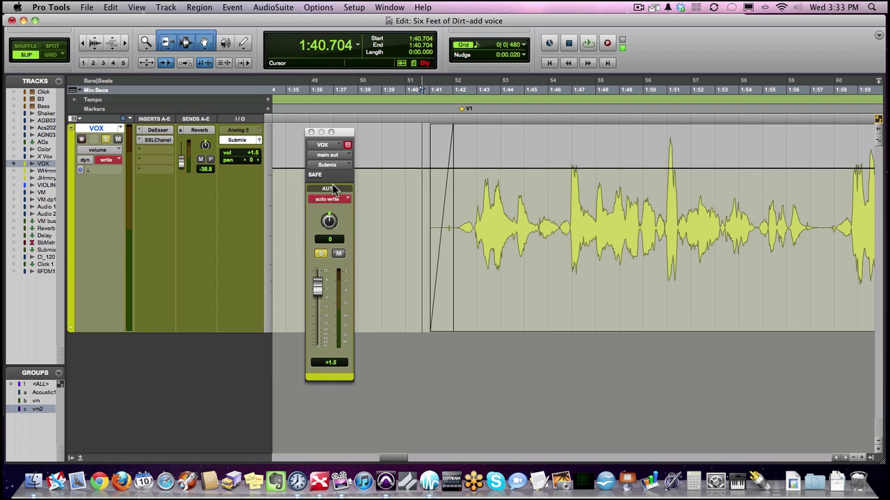
pyautogui.click(425, 207)
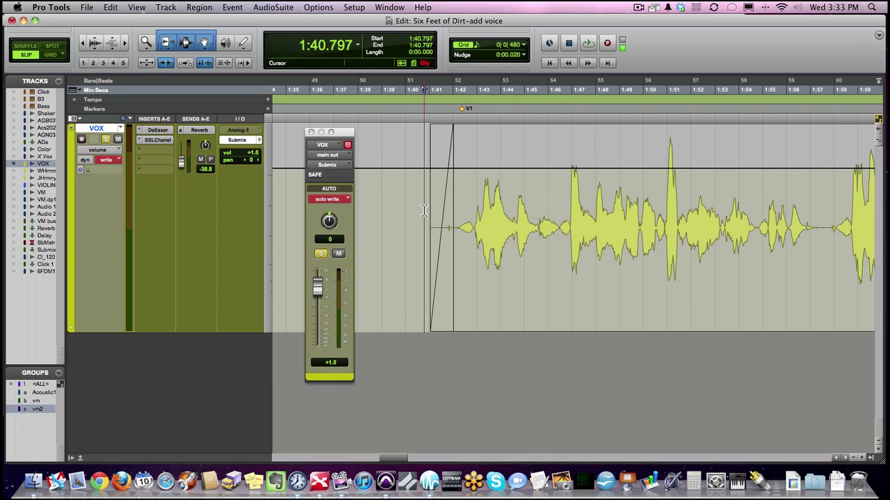
pyautogui.click(428, 207)
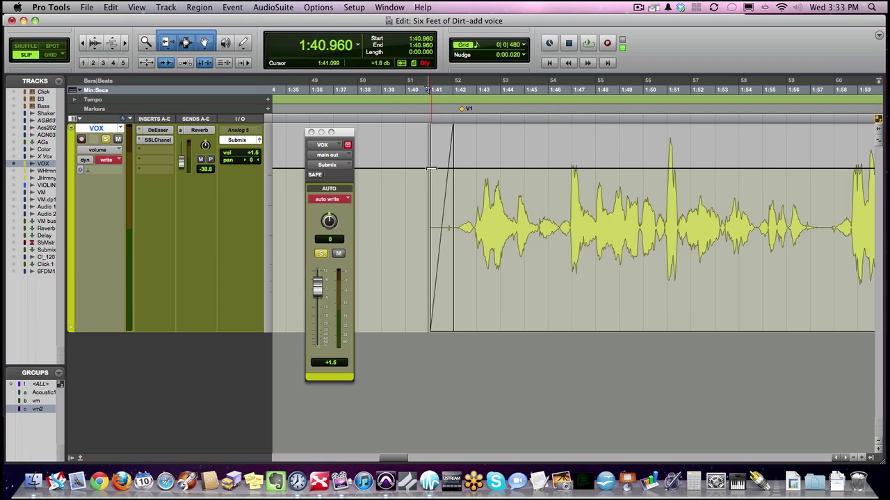
pyautogui.click(476, 215)
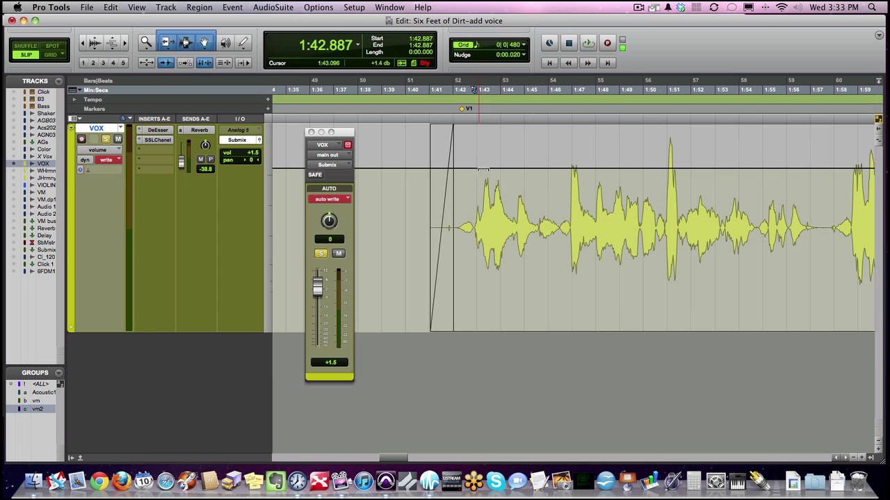
pyautogui.press('space')
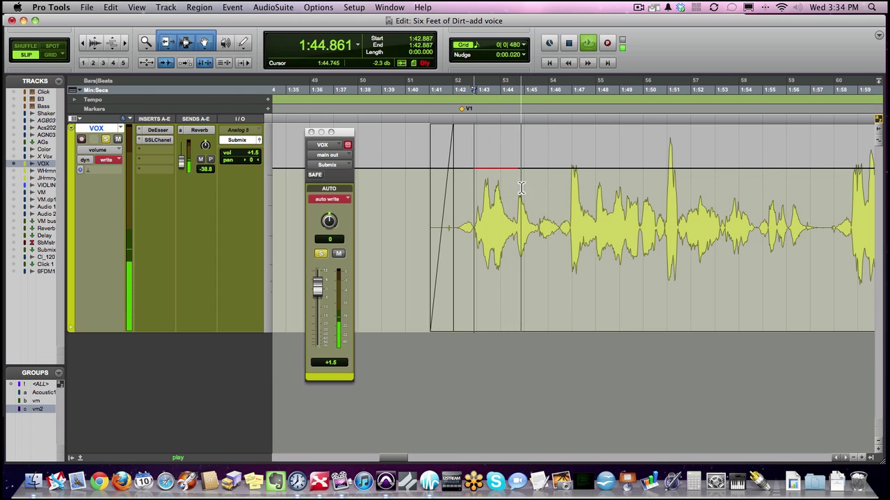
pyautogui.press('space')
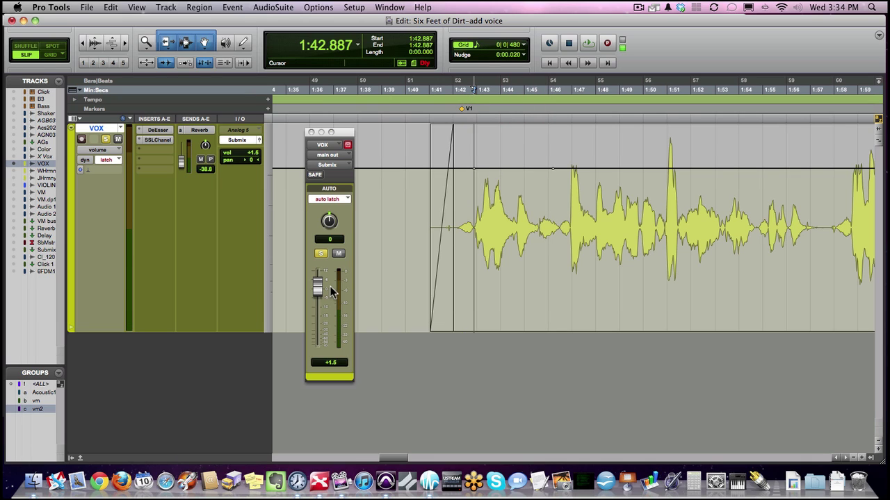
# - Try a latch-mode pass from about 1:42.9, riding the VOX fader down and up, and undo the recorded automation
pyautogui.press('space')
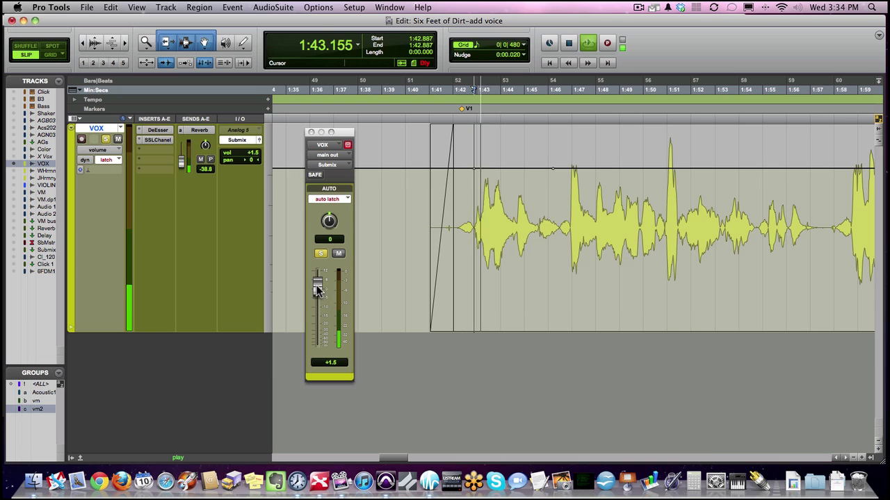
pyautogui.moveTo(316, 285)
pyautogui.mouseDown()
pyautogui.moveTo(317, 313)
pyautogui.moveTo(320, 279)
pyautogui.moveTo(330, 291)
pyautogui.mouseUp()
pyautogui.press('space')
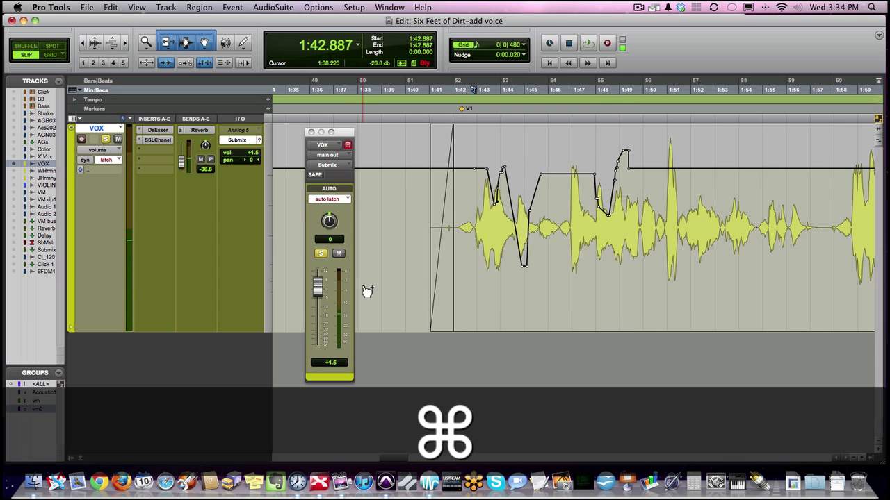
pyautogui.press('super+z')
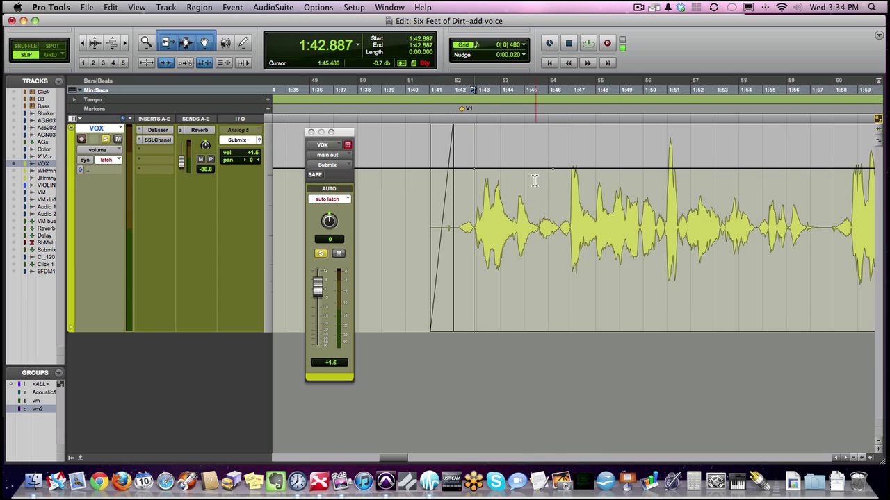
# - Record a latch-mode volume pass on VOX from about 1:41.9, raising the fader to +8.3 dB
pyautogui.click(520, 205)
pyautogui.press('space')
pyautogui.press('space')
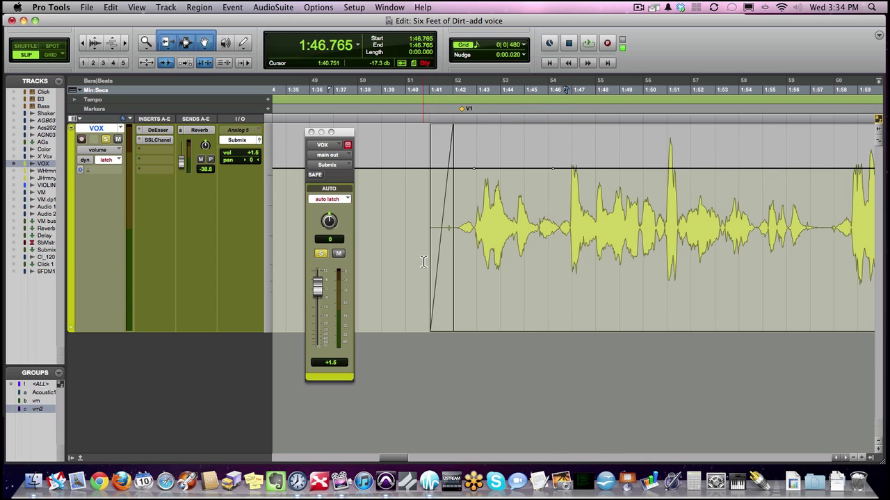
pyautogui.click(450, 242)
pyautogui.press('space')
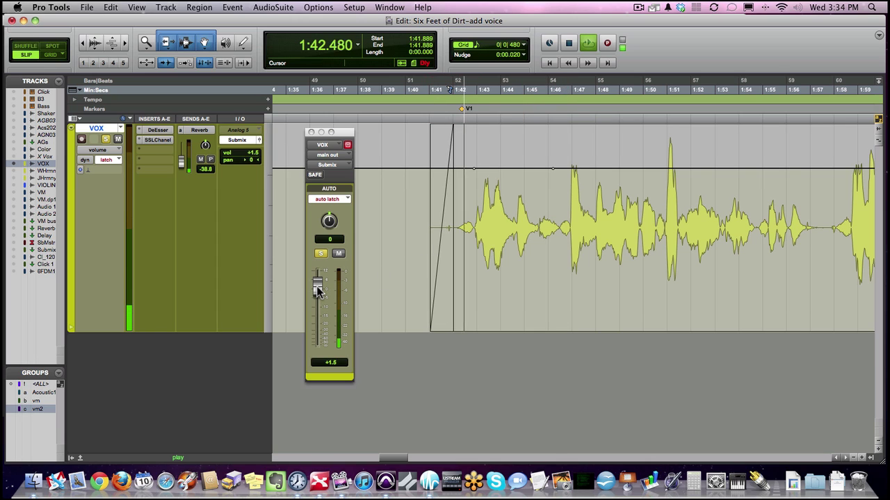
pyautogui.click(317, 288)
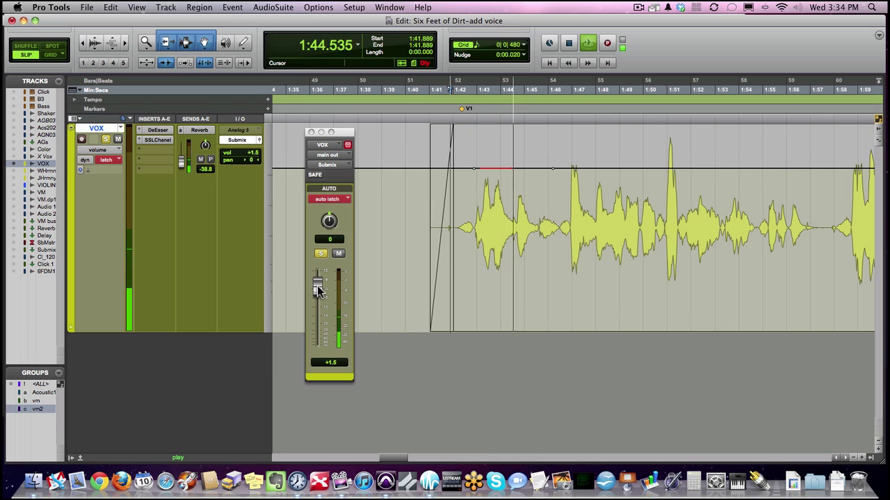
pyautogui.moveTo(317, 289); pyautogui.dragTo(317, 276)
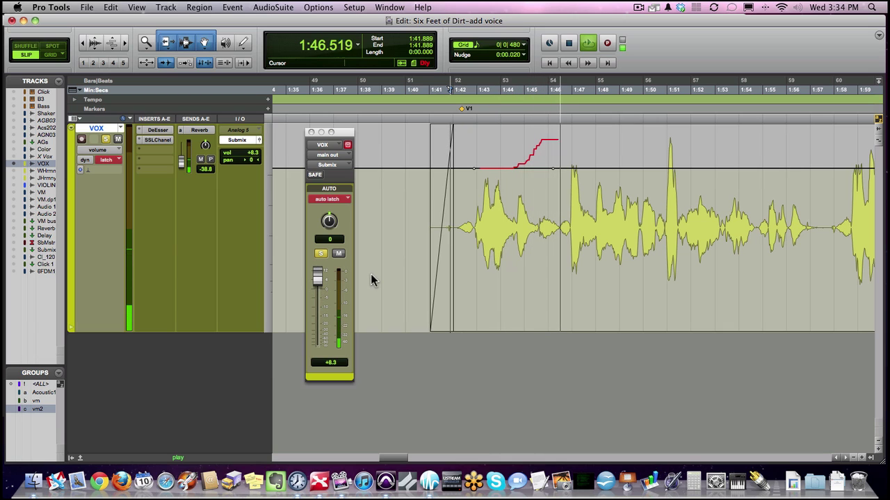
pyautogui.press('space')
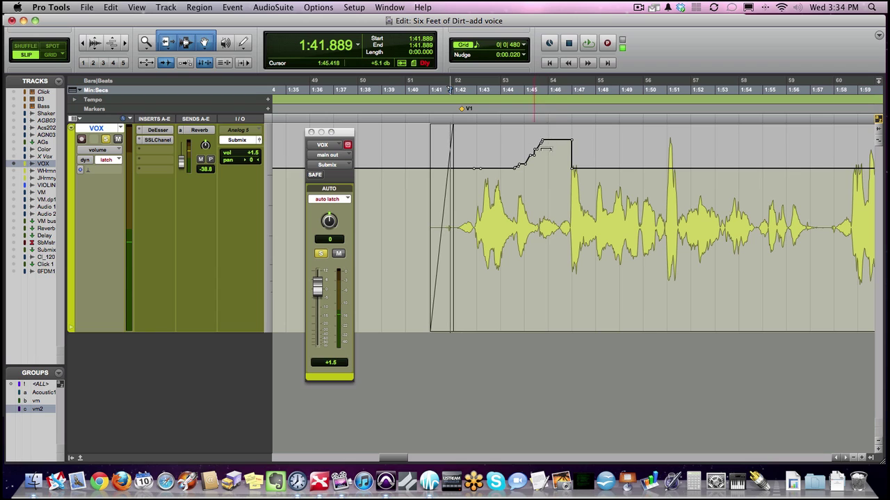
# - Compare the VOX fader level inside the recorded boost with the level just past its end near 1:47
pyautogui.moveTo(540, 188); pyautogui.dragTo(566, 190)
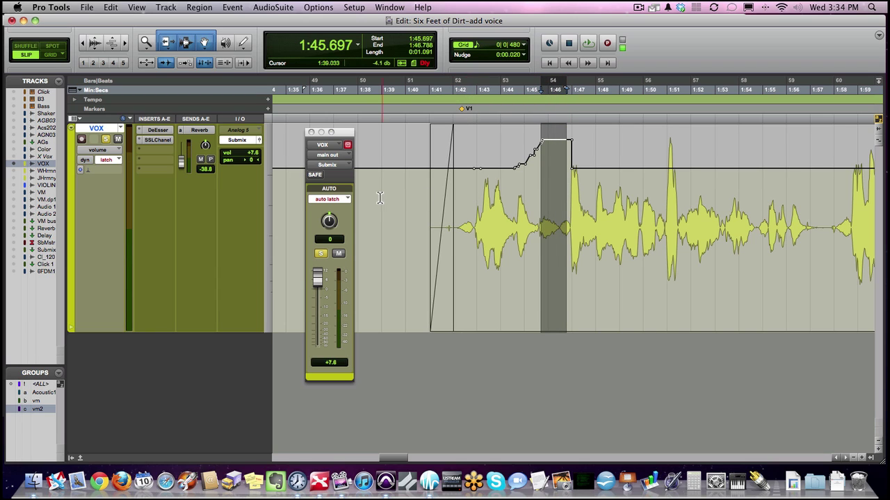
pyautogui.click(575, 205)
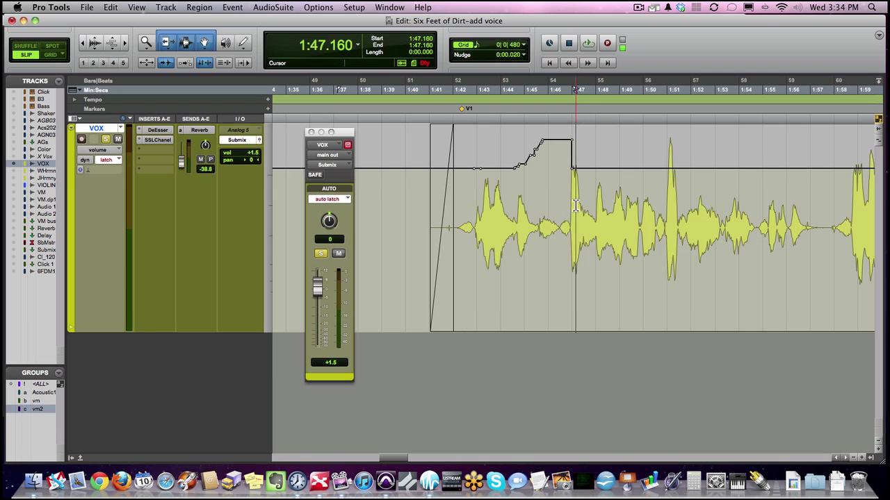
pyautogui.click(570, 197)
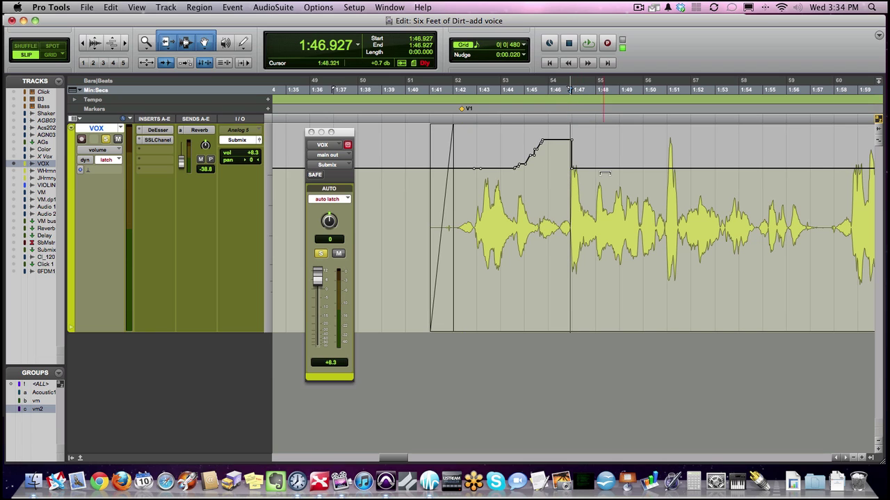
pyautogui.moveTo(488, 240); pyautogui.dragTo(594, 244)
pyautogui.click(593, 243)
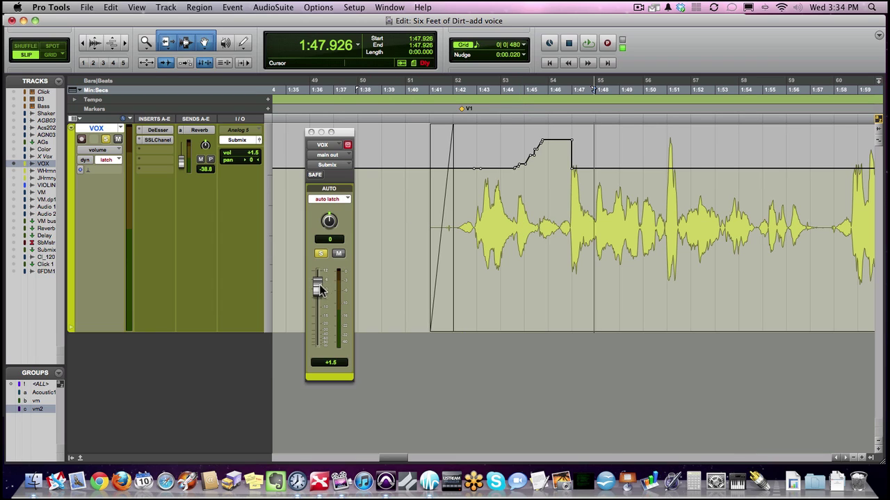
# - Review the VOX automation modes, keep latch, and place the cursor at about 1:44.1, ahead of the volume ramp
pyautogui.click(346, 200)
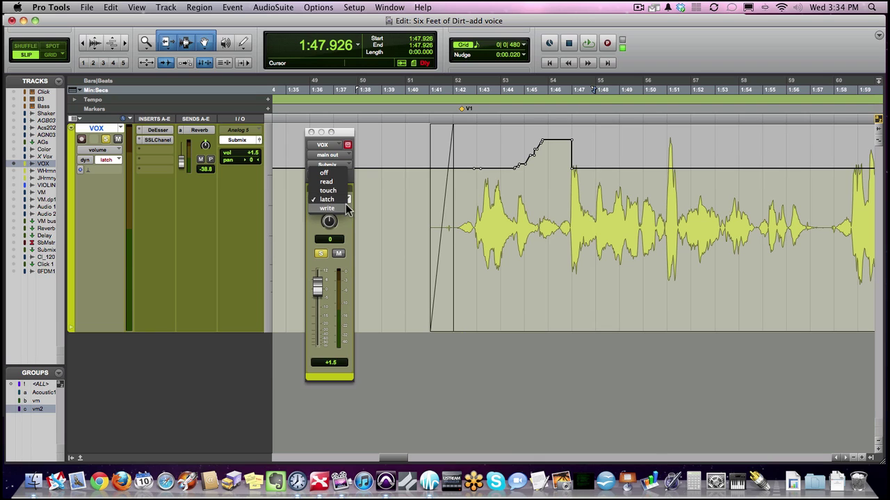
pyautogui.click(344, 200)
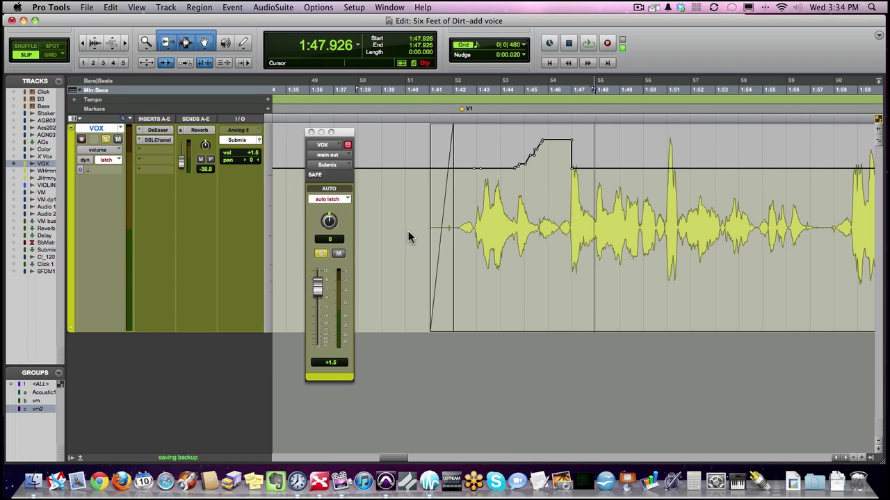
pyautogui.click(508, 214)
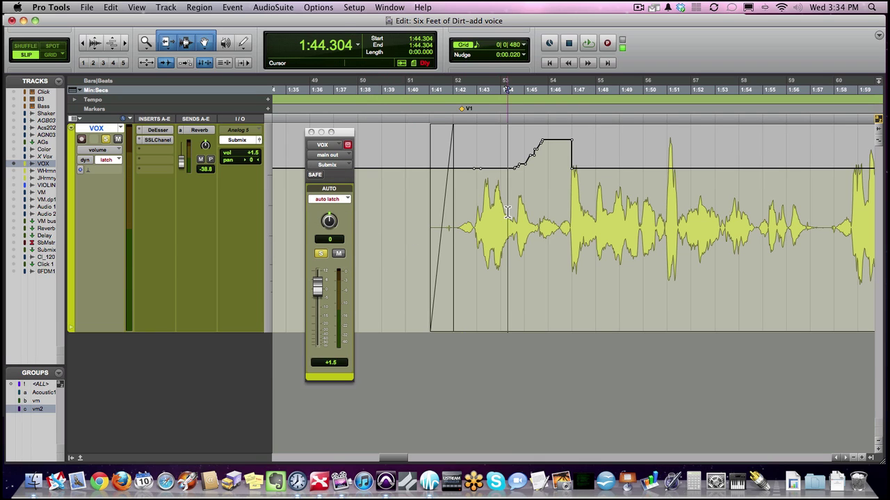
pyautogui.click(491, 231)
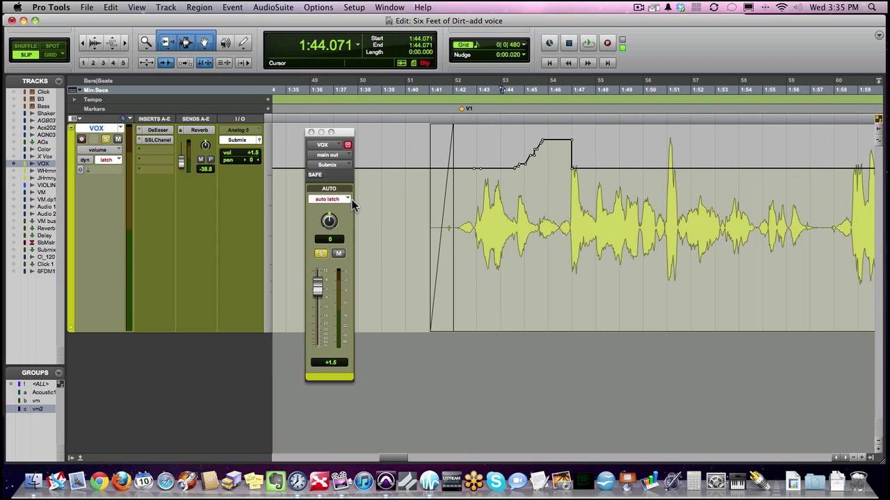
# - Check the fader level around the boost and play VOX from about 1:47.2 without touching the fader
pyautogui.click(492, 208)
pyautogui.click(590, 212)
pyautogui.click(535, 212)
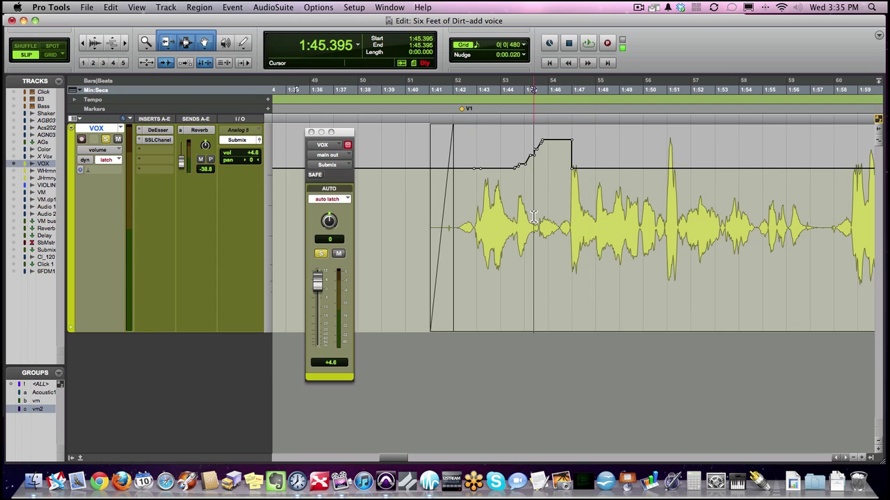
pyautogui.click(512, 214)
pyautogui.click(590, 211)
pyautogui.click(577, 215)
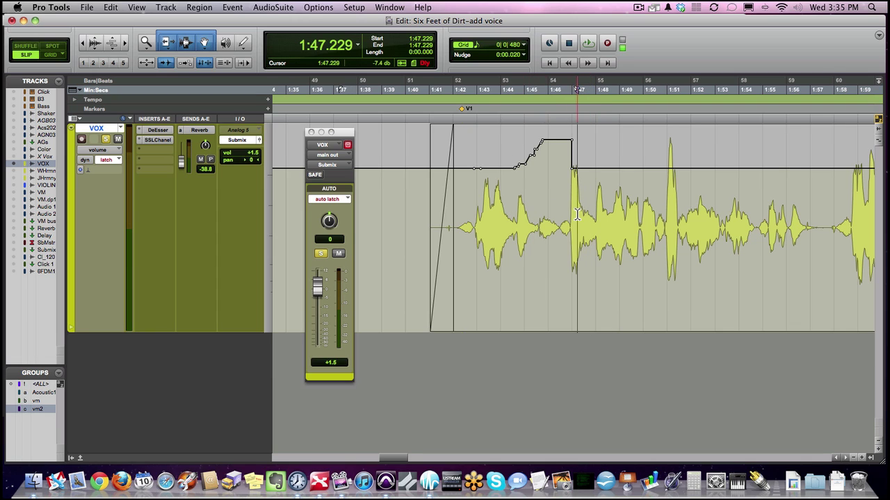
pyautogui.press('space')
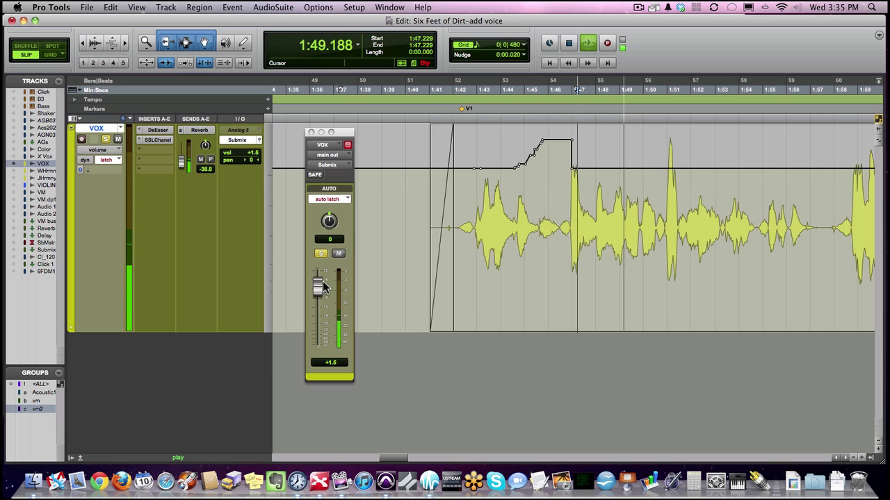
pyautogui.press('space')
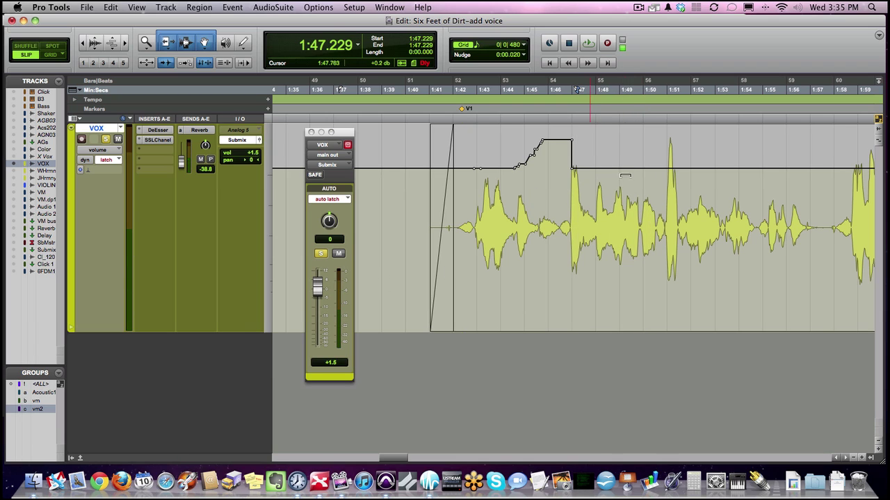
# - Record a latch-mode pass on VOX from about 1:44.0, pulling the fader down from the peak of the boost
pyautogui.click(510, 198)
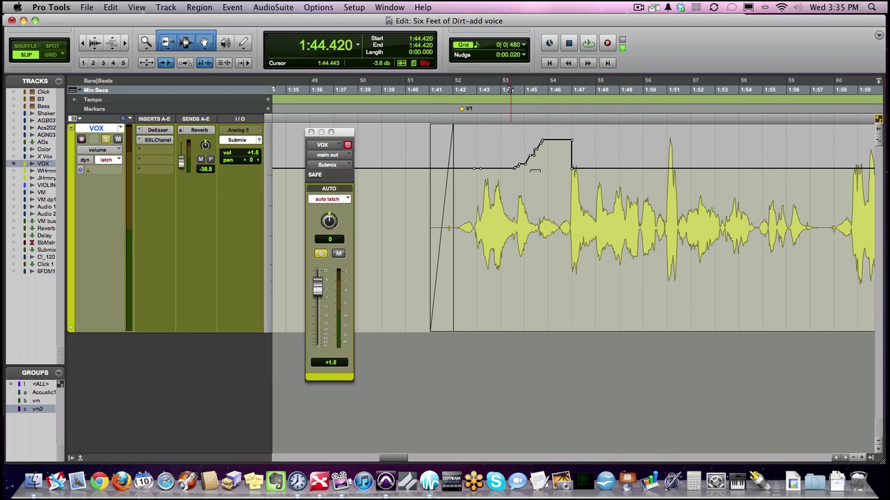
pyautogui.moveTo(477, 186); pyautogui.dragTo(572, 198)
pyautogui.click(528, 182)
pyautogui.click(518, 200)
pyautogui.click(499, 201)
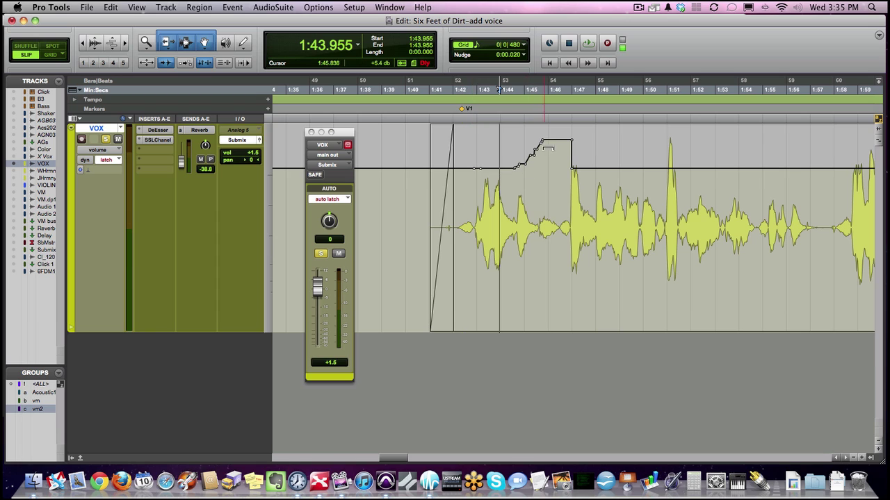
pyautogui.press('space')
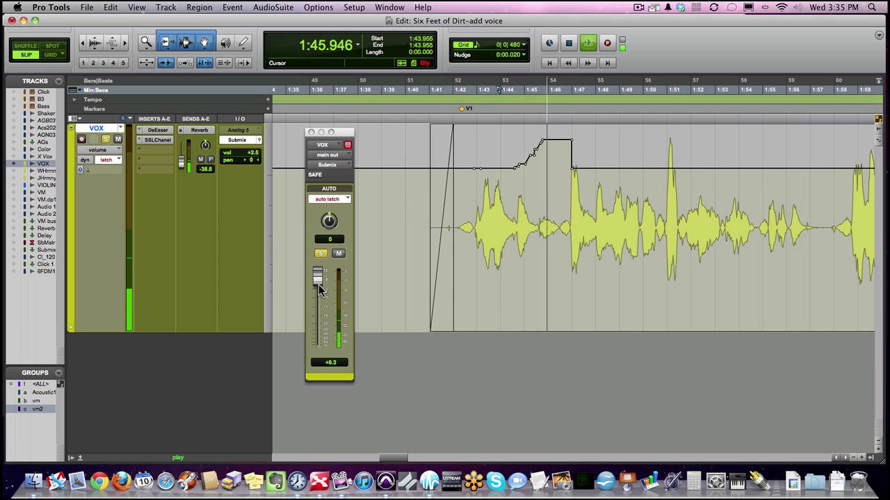
pyautogui.moveTo(318, 279); pyautogui.dragTo(328, 309)
pyautogui.press('space')
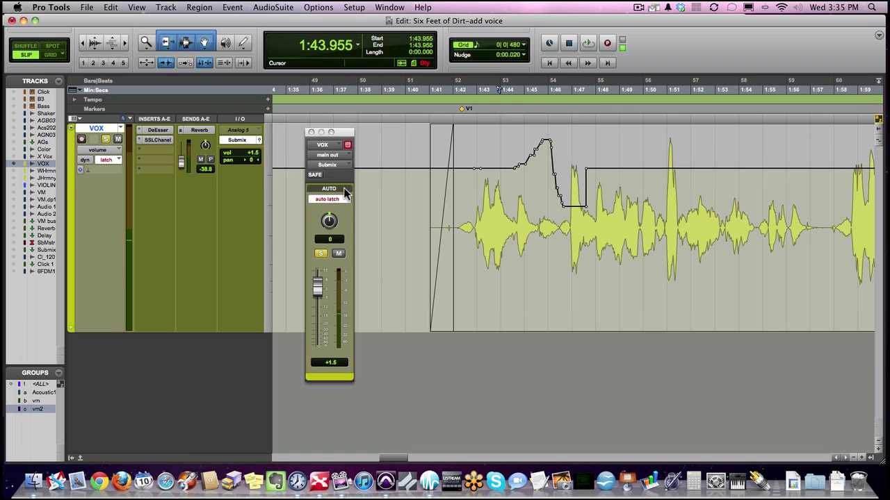
# - Record a latch-mode pass on VOX from about 1:44.7, pulling the fader down to about -51.5 dB after the boost's peak
pyautogui.click(543, 195)
pyautogui.click(541, 207)
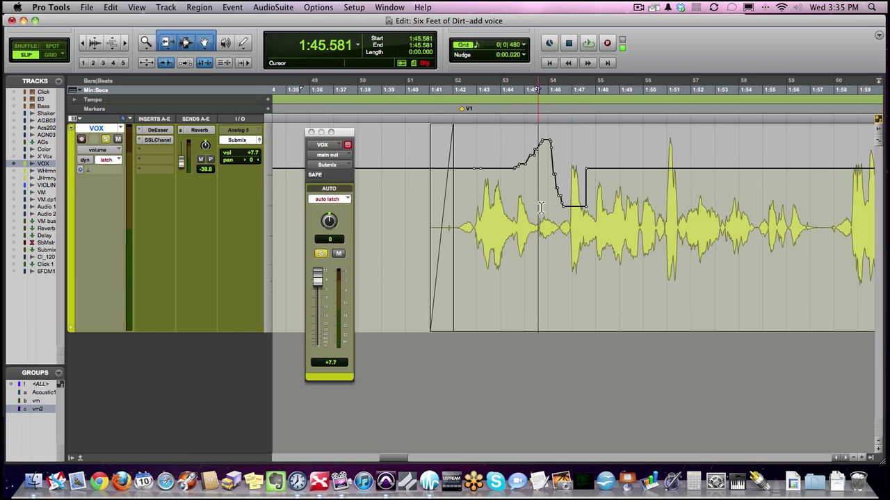
pyautogui.click(547, 209)
pyautogui.click(518, 209)
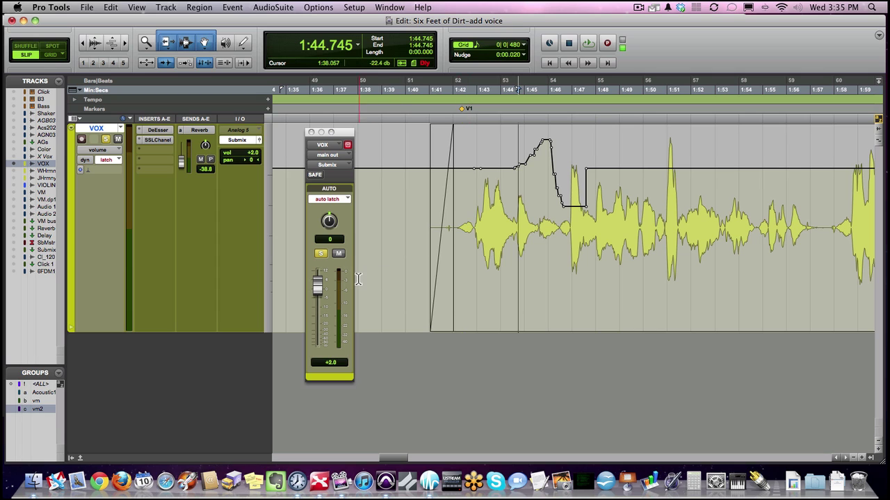
pyautogui.press('space')
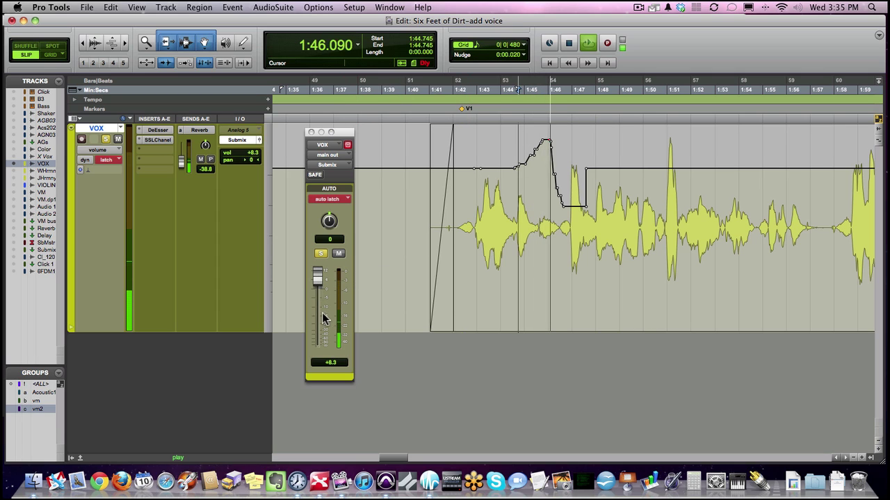
pyautogui.moveTo(322, 318); pyautogui.dragTo(320, 339)
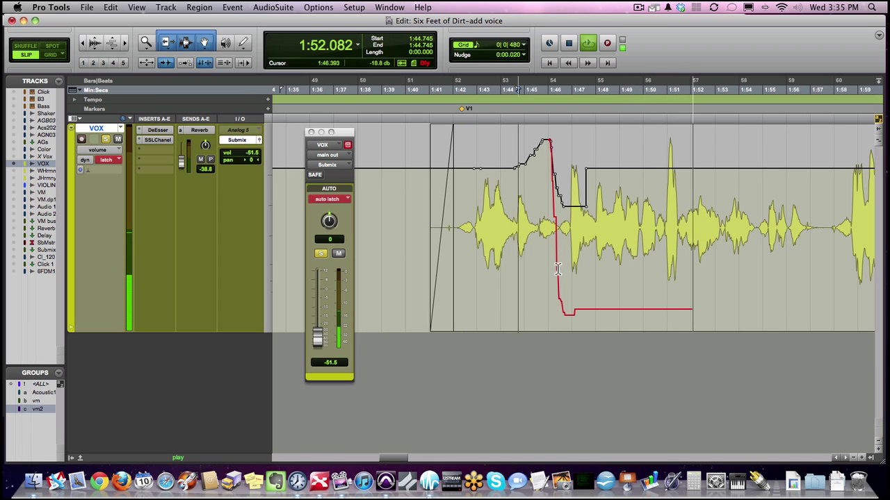
pyautogui.press('space')
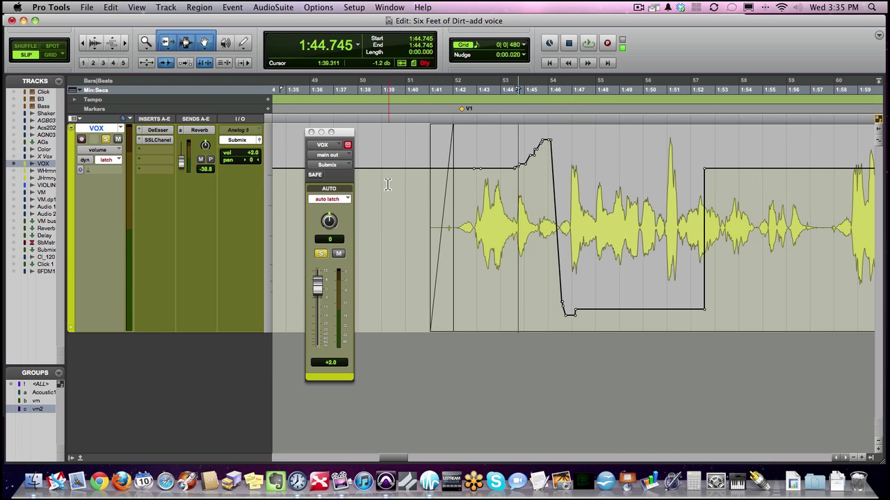
# - Switch VOX to touch automation and place the cursor at about 1:42.6, ahead of the recorded volume moves
pyautogui.click(334, 201)
pyautogui.click(332, 195)
pyautogui.moveTo(478, 209); pyautogui.dragTo(711, 217)
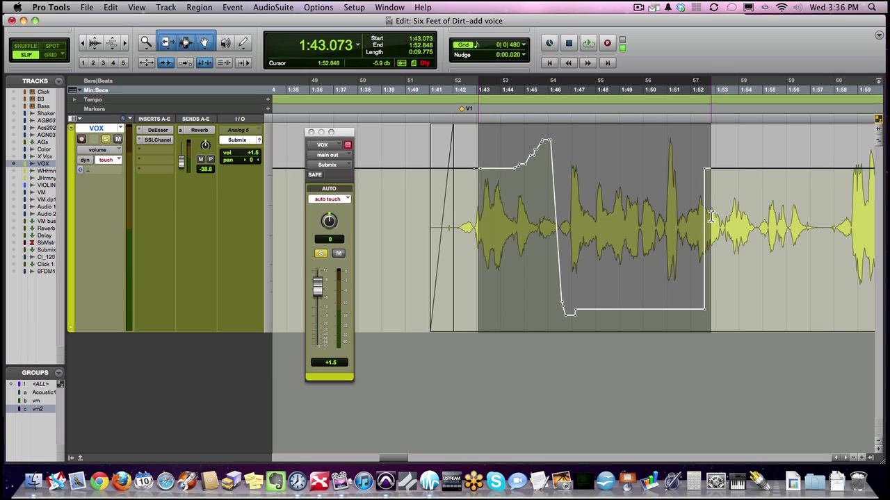
pyautogui.click(474, 232)
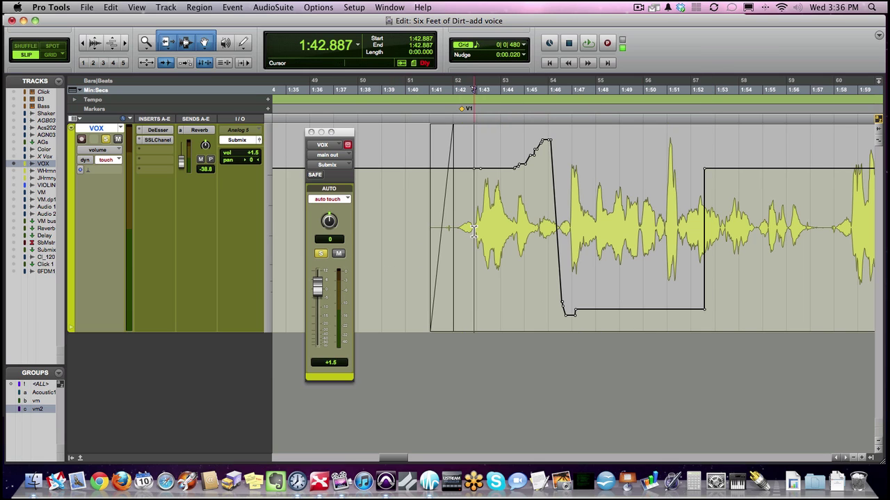
pyautogui.click(467, 217)
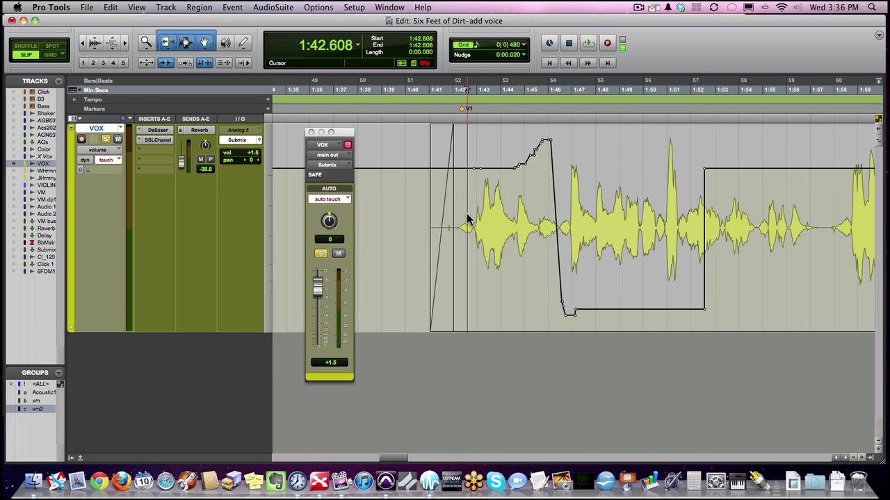
# - Record a touch-mode pass on VOX, dipping the fader near 1:44 and repeatedly pushing it up within the low-level stretch between 1:47 and 1:52
pyautogui.press('space')
pyautogui.moveTo(316, 286); pyautogui.dragTo(317, 294)
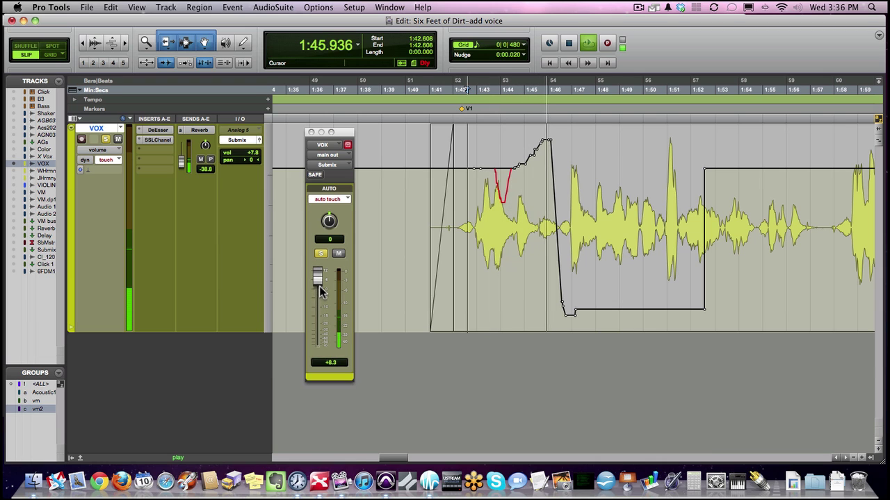
pyautogui.moveTo(316, 326)
pyautogui.mouseDown()
pyautogui.moveTo(317, 340)
pyautogui.moveTo(317, 299)
pyautogui.moveTo(325, 334)
pyautogui.moveTo(321, 284)
pyautogui.mouseUp()
pyautogui.press('space')
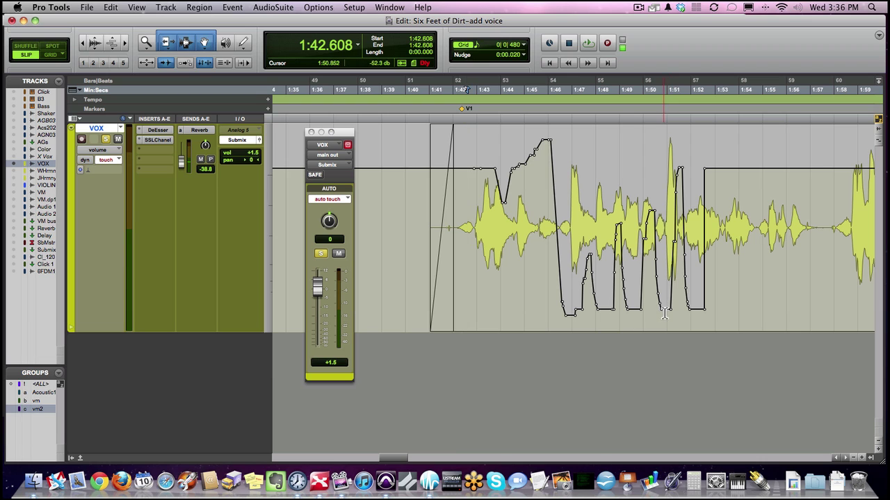
# - Lower the VOX volume automation between about 1:57.7 and 2:08.6 to -1.6 dB
pyautogui.moveTo(665, 309); pyautogui.dragTo(635, 309)
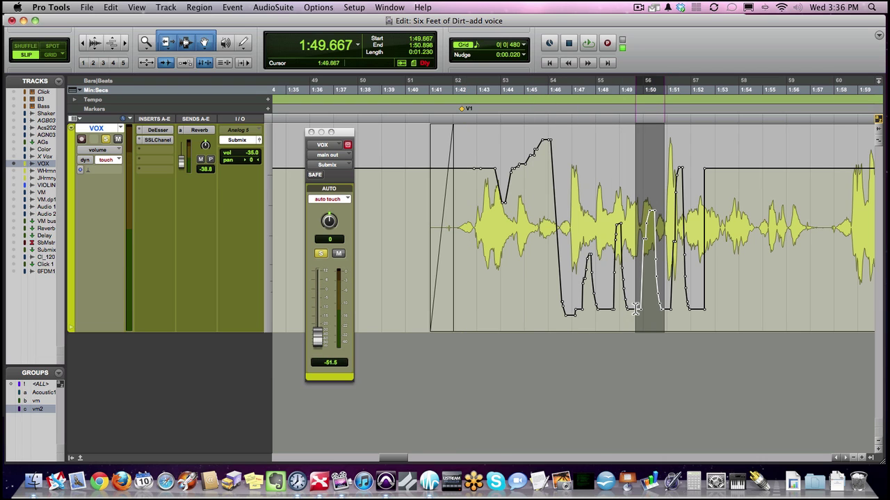
pyautogui.hscroll(10, 672, 320)
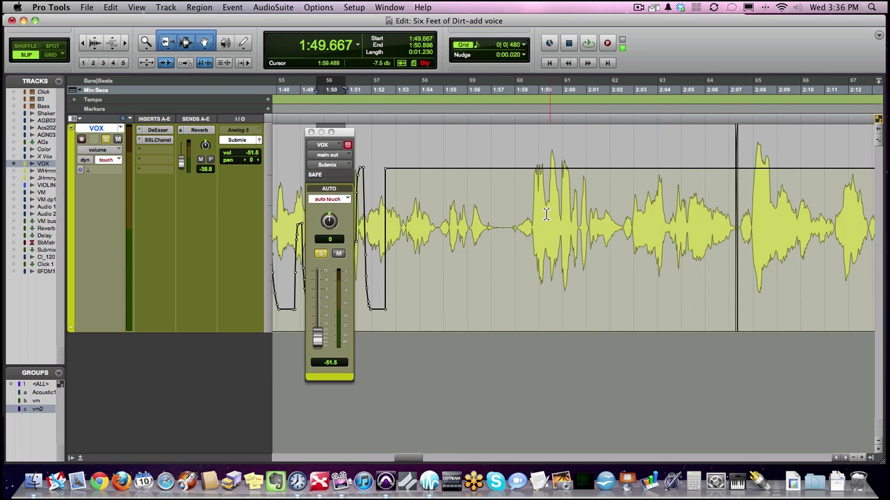
pyautogui.moveTo(507, 216); pyautogui.dragTo(766, 216)
pyautogui.moveTo(635, 155); pyautogui.dragTo(633, 155)
pyautogui.click(604, 215)
pyautogui.moveTo(596, 216); pyautogui.dragTo(610, 215)
pyautogui.click(655, 221)
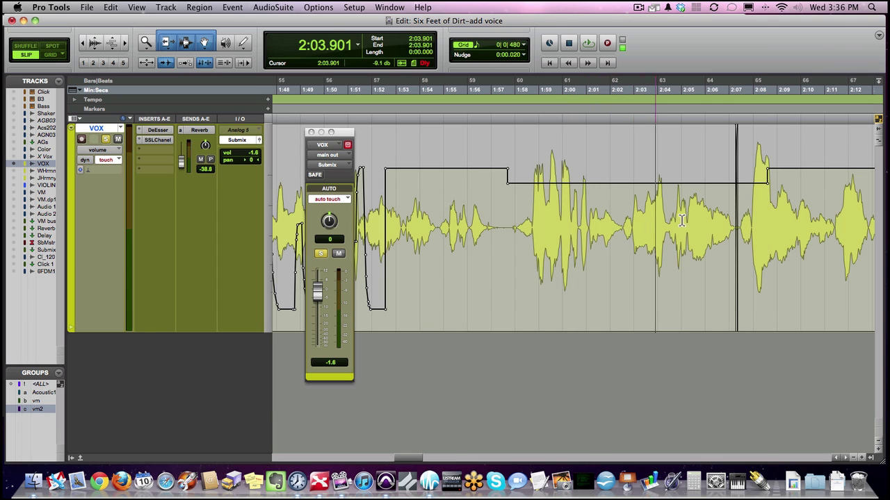
# - Record a touch-mode pass on VOX from about 1:58.7, raising the fader briefly around 2:02 and again around 2:06
pyautogui.click(697, 241)
pyautogui.click(581, 228)
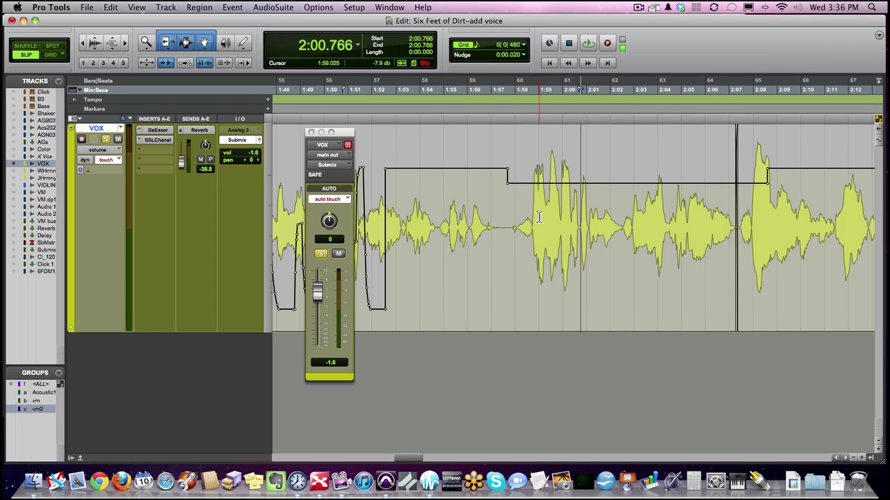
pyautogui.click(528, 221)
pyautogui.press('space')
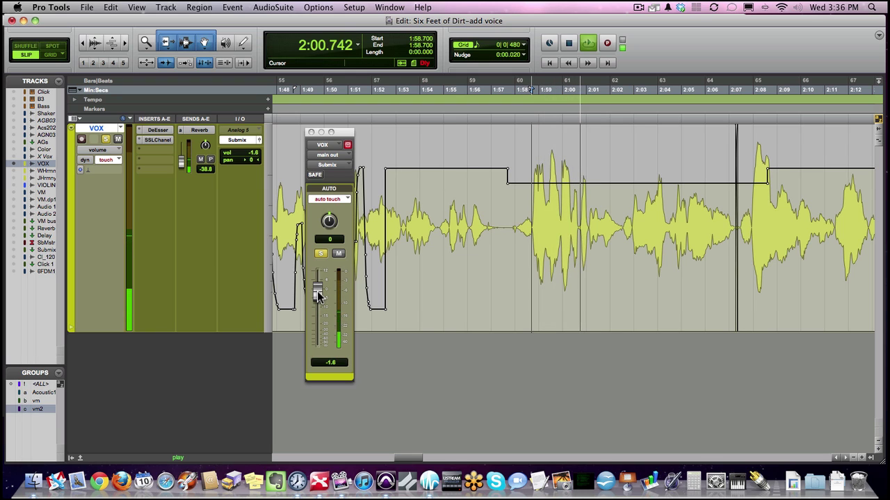
pyautogui.moveTo(317, 295); pyautogui.dragTo(322, 292)
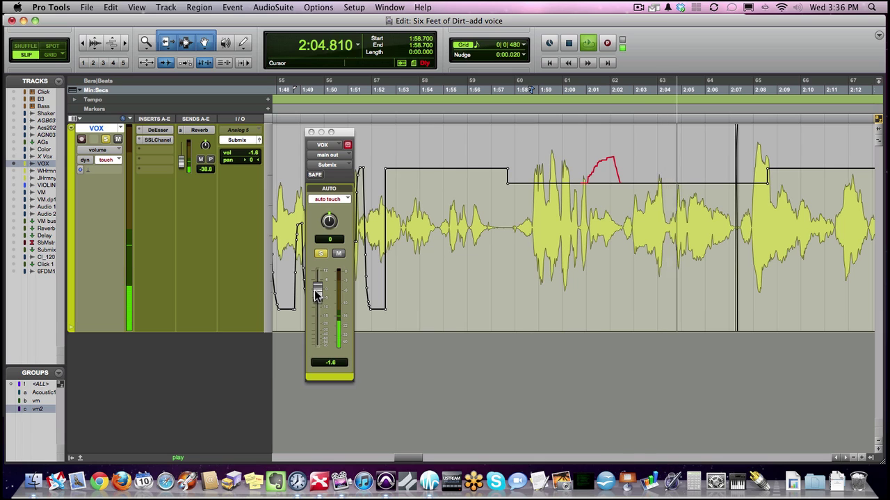
pyautogui.moveTo(316, 292); pyautogui.dragTo(318, 291)
pyautogui.press('space')
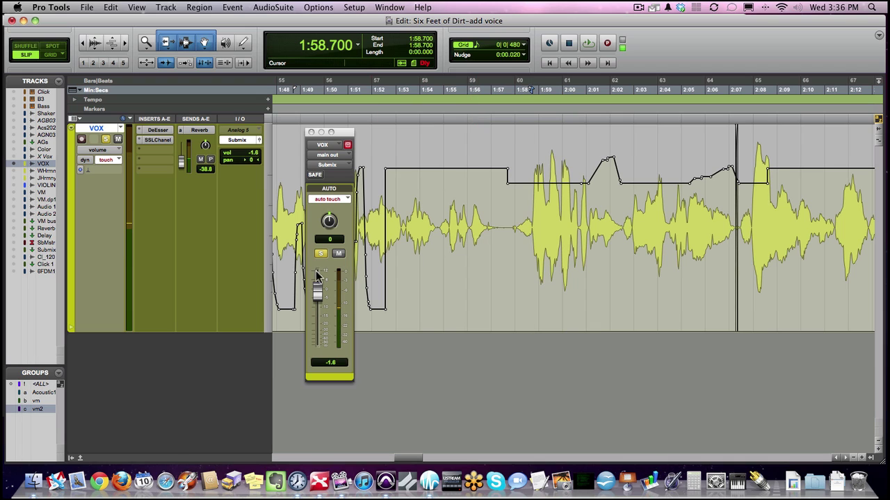
# - Re-record the VOX boost around 2:02 in touch mode from 1:58.7 with a gentler, slightly longer fader rise
pyautogui.press('space')
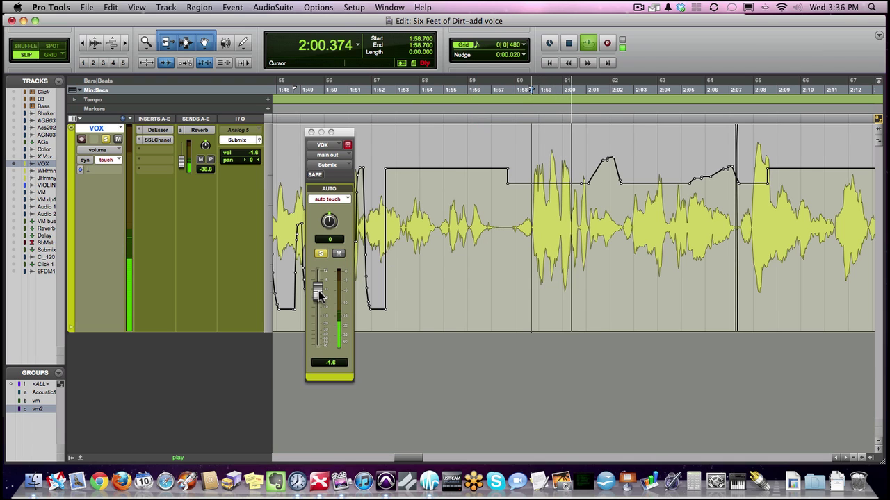
pyautogui.moveTo(319, 295); pyautogui.dragTo(319, 293)
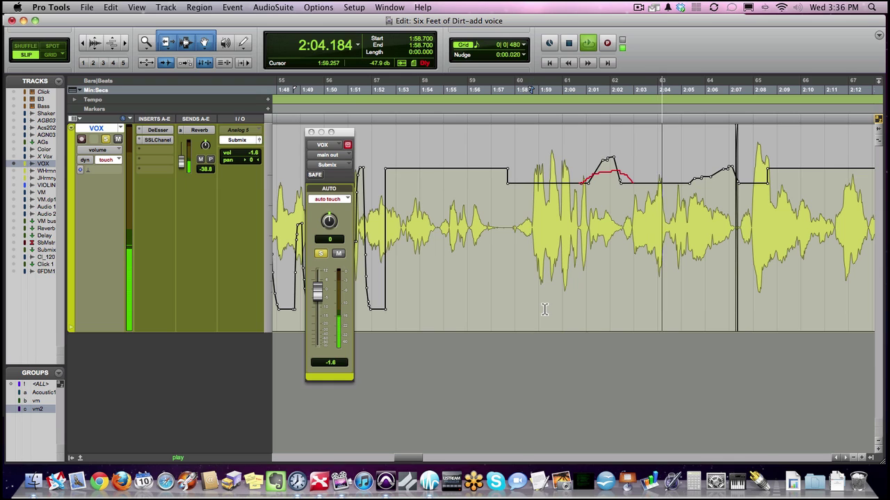
pyautogui.press('space')
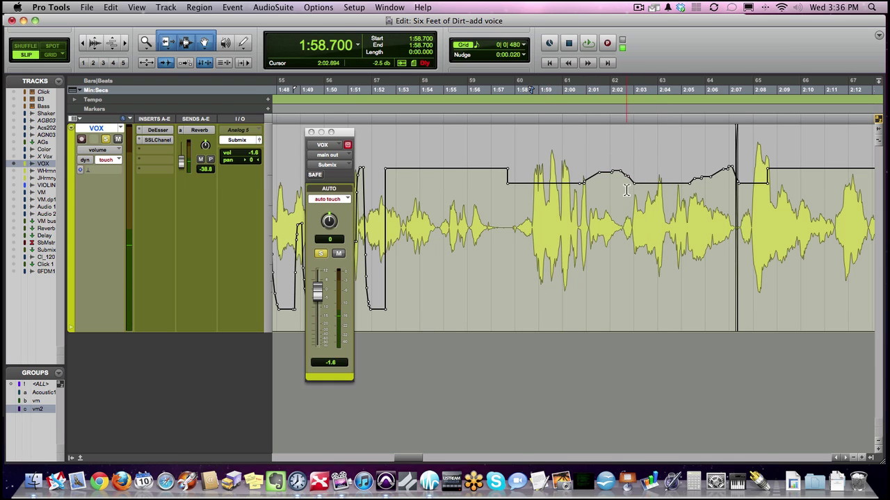
# - Examine the re-recorded boost near 2:02 and place the cursor at about 2:05.2, just before the second boost
pyautogui.click(626, 182)
pyautogui.moveTo(637, 190); pyautogui.dragTo(685, 197)
pyautogui.click(685, 198)
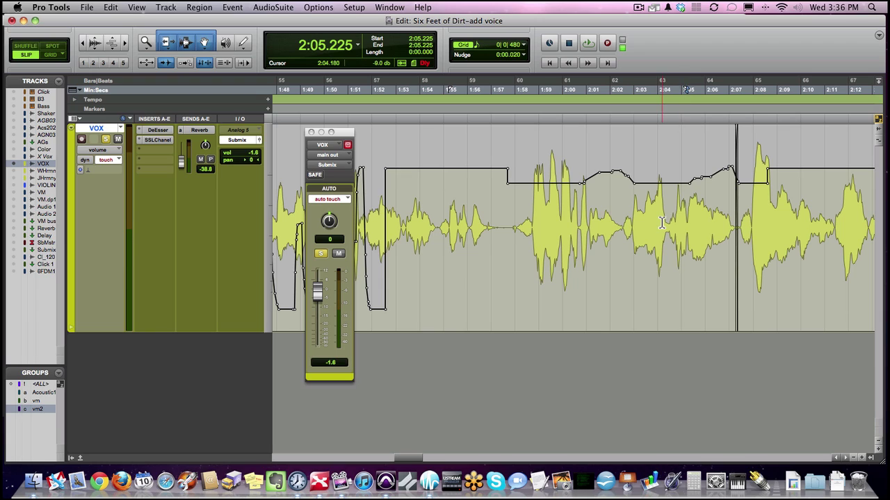